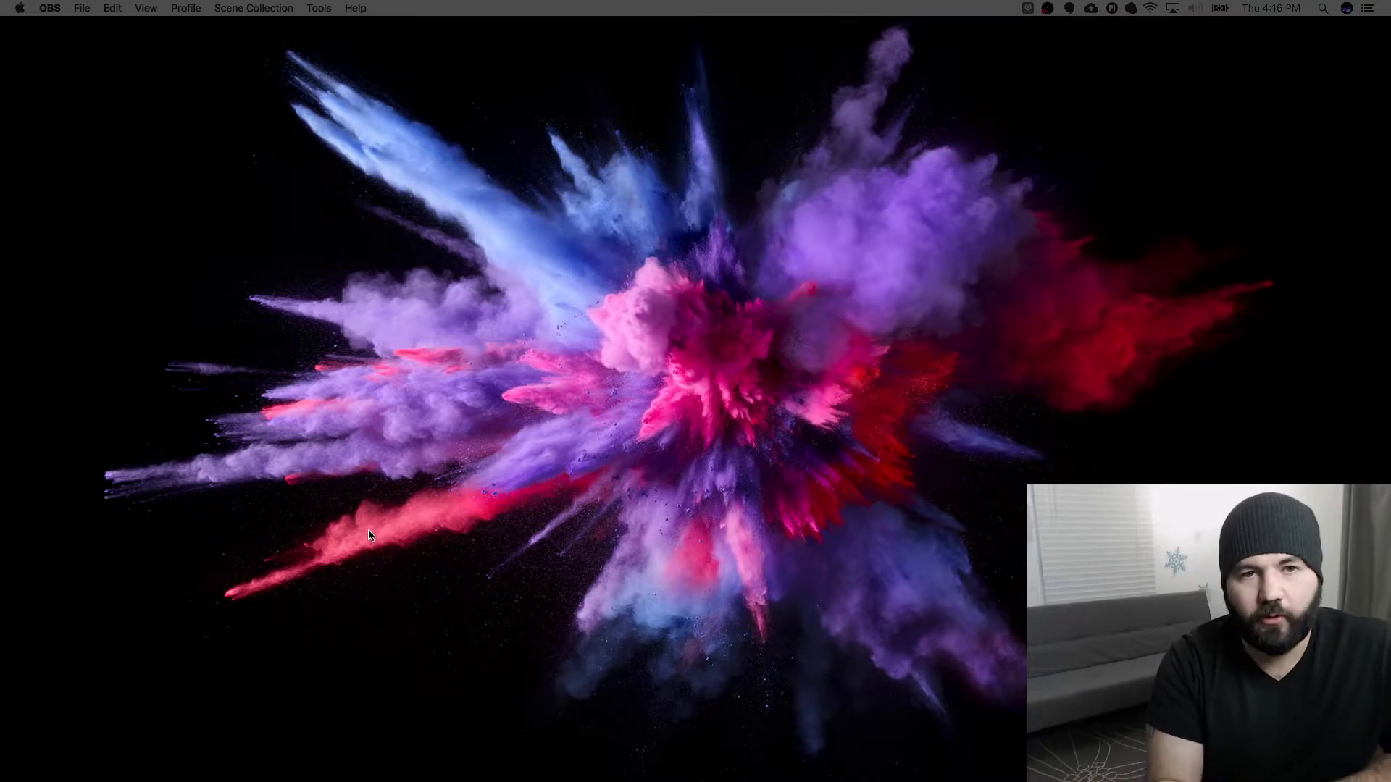
Reveal the Dock and click the bare desktop so Finder replaces OBS as the frontmost app.
mouse_move(469, 780)
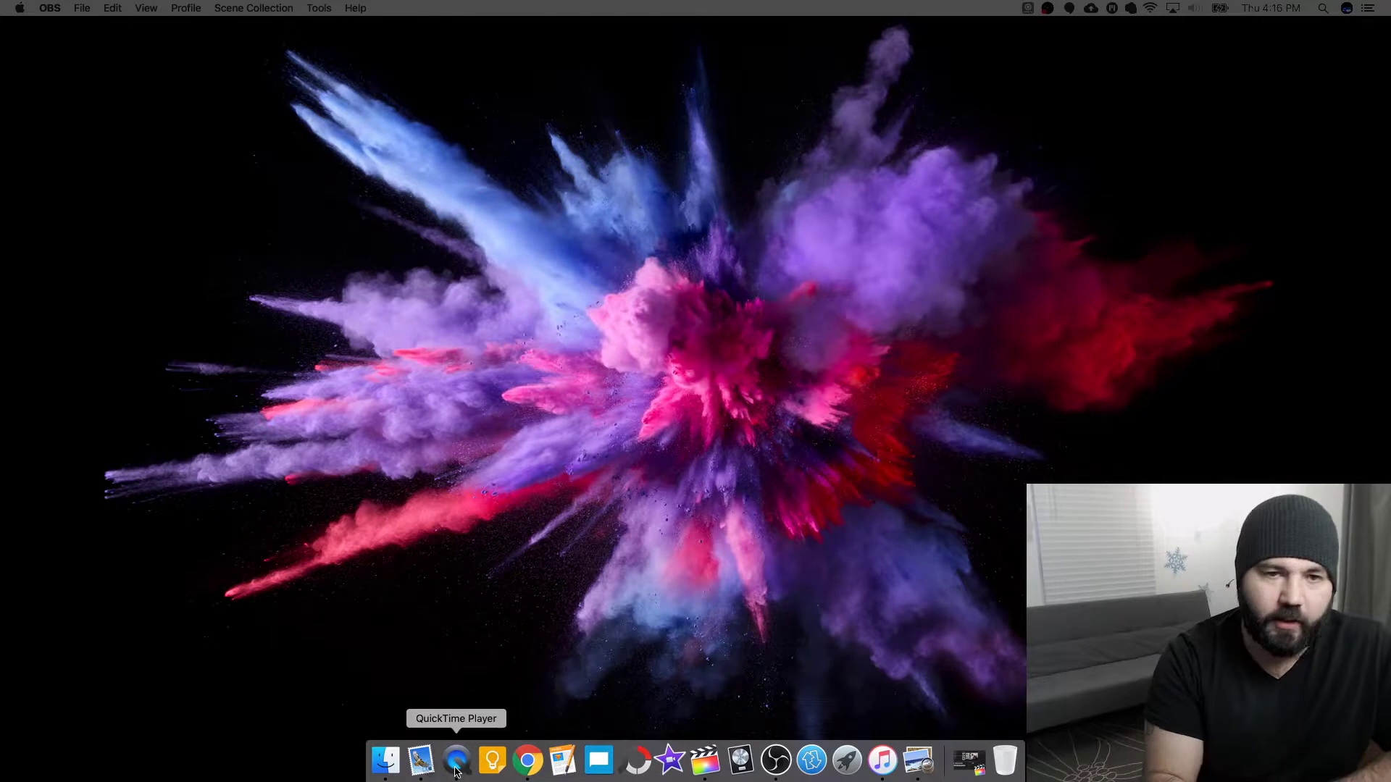
left_click(304, 158)
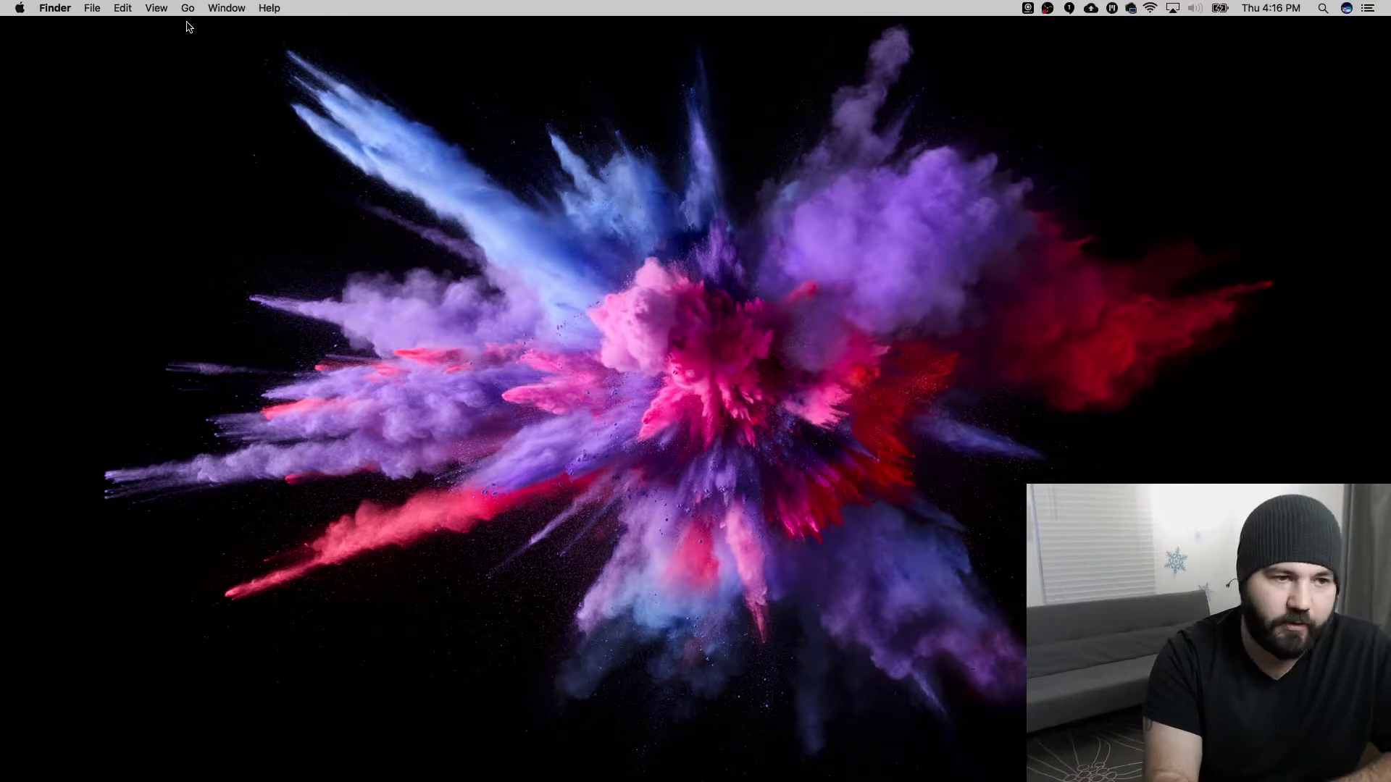
Go to the Applications folder and double-click QuickTime Player to launch it.
left_click(189, 9)
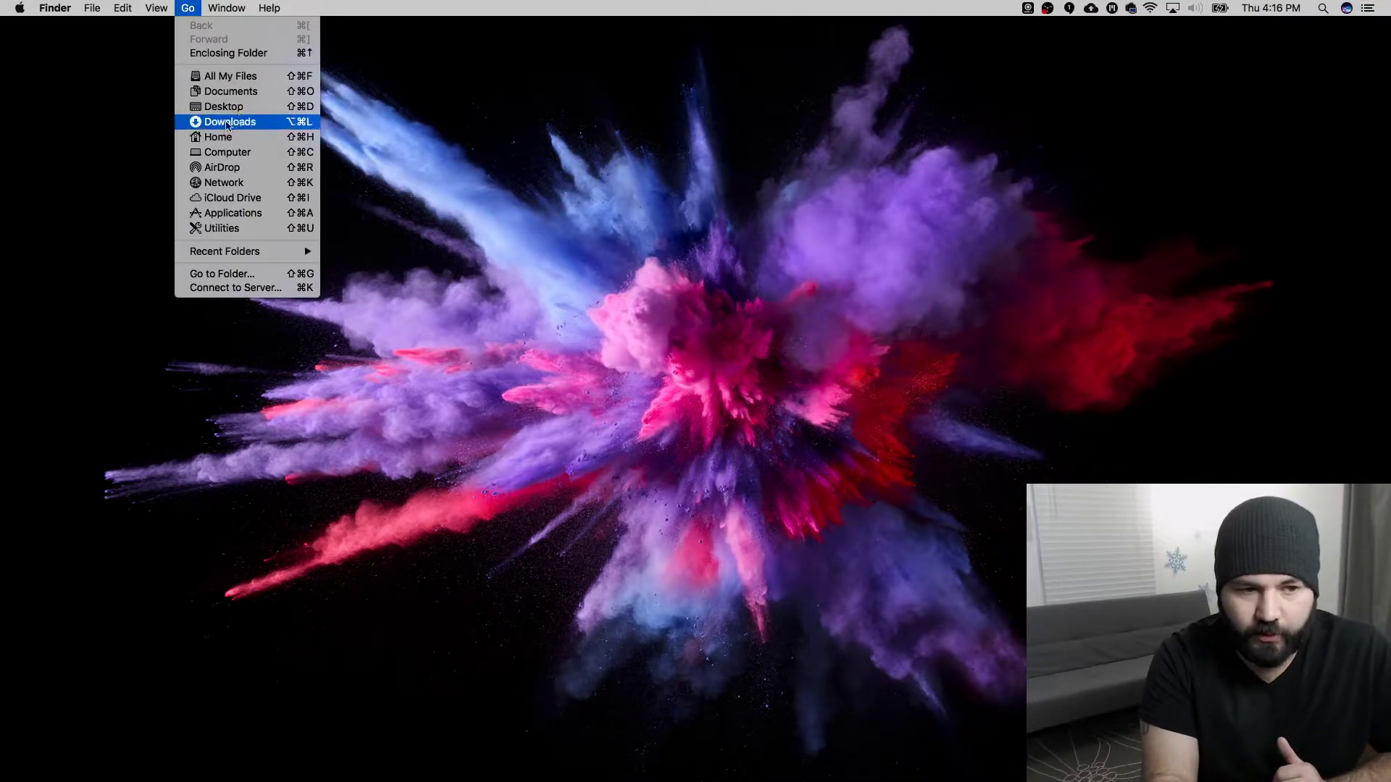
left_click(251, 216)
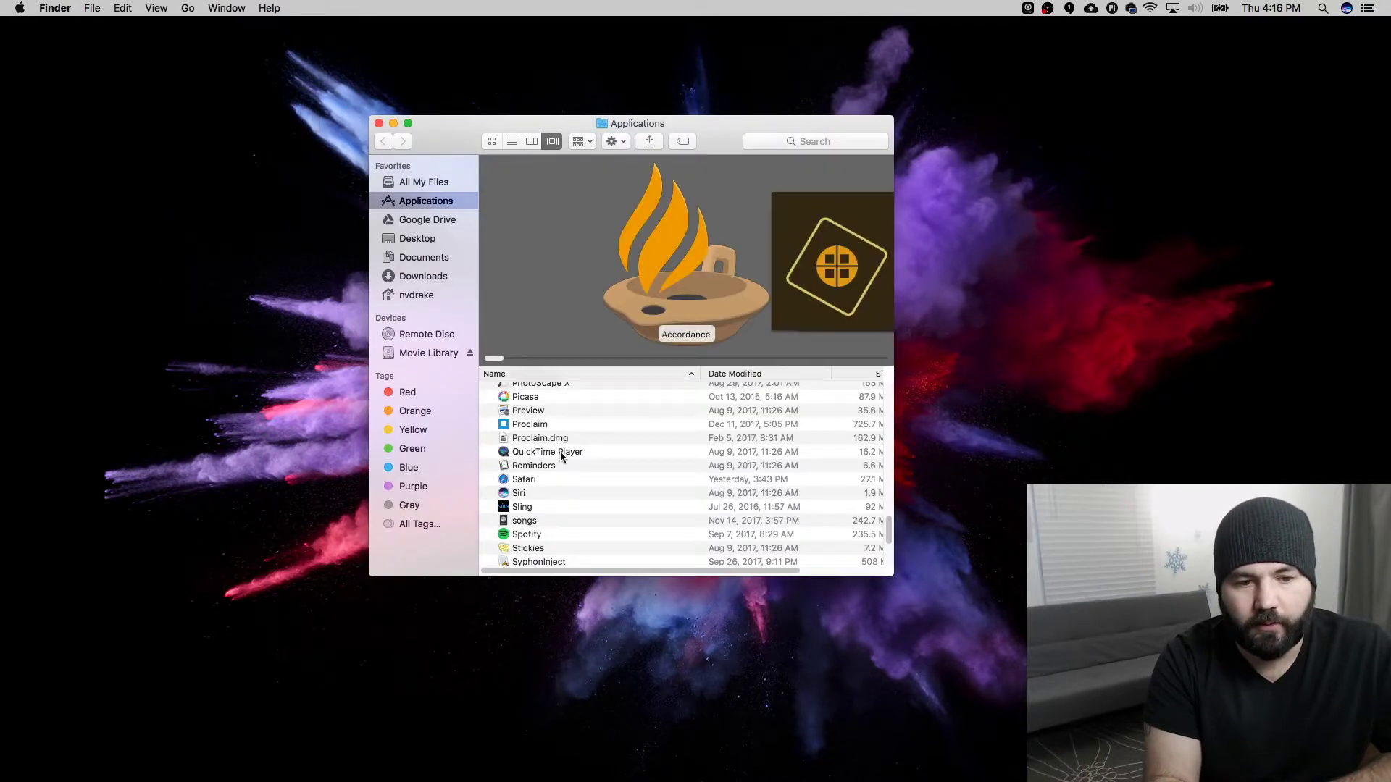
left_click(560, 452)
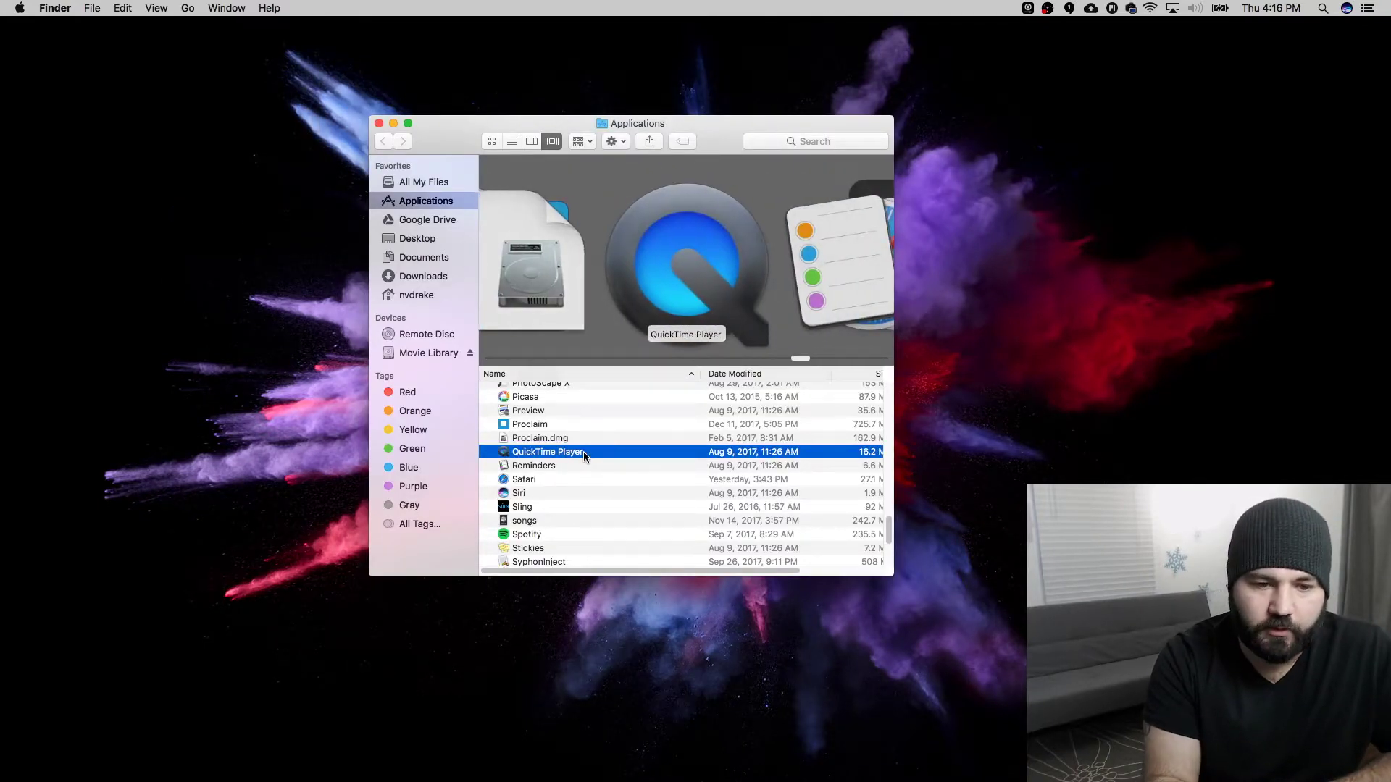
double_click(584, 451)
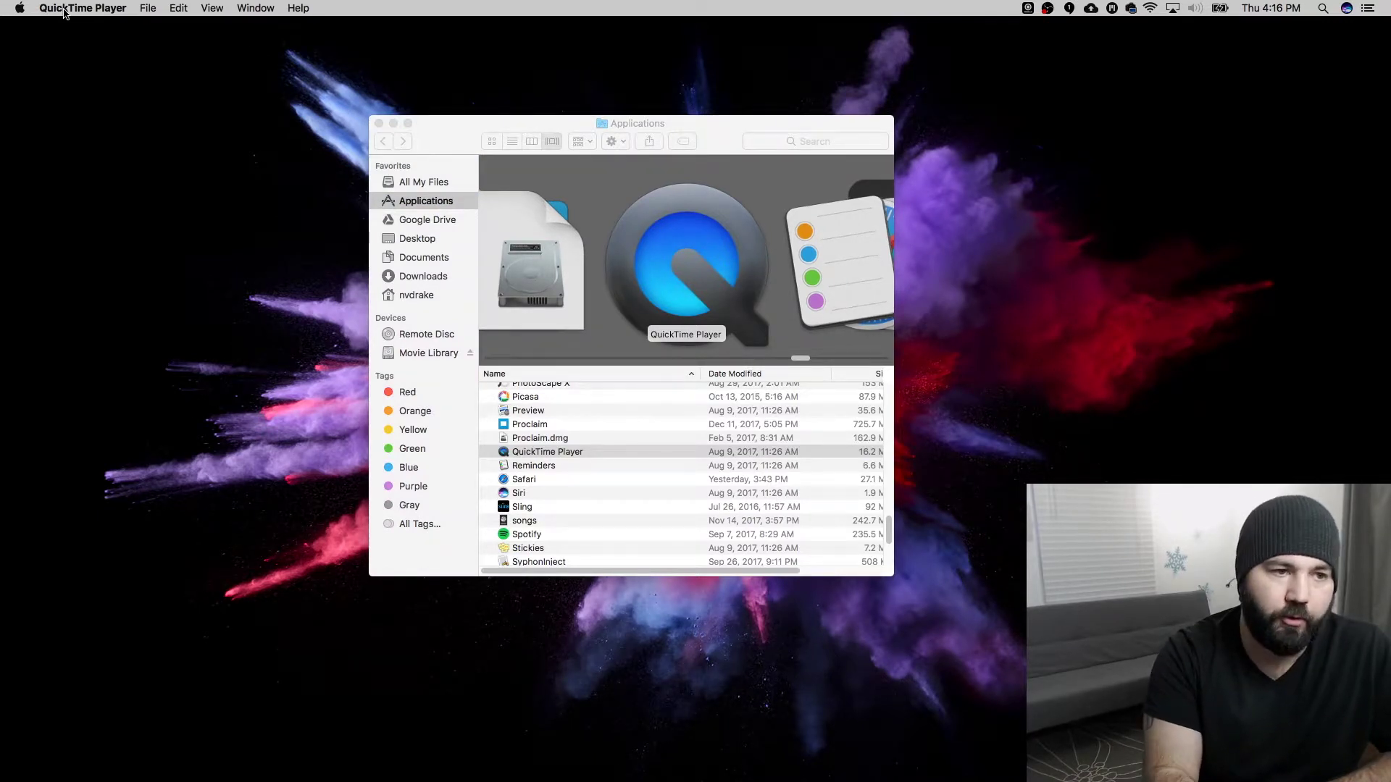
Close the Applications window and start a new movie recording, repositioning its window.
left_click(378, 124)
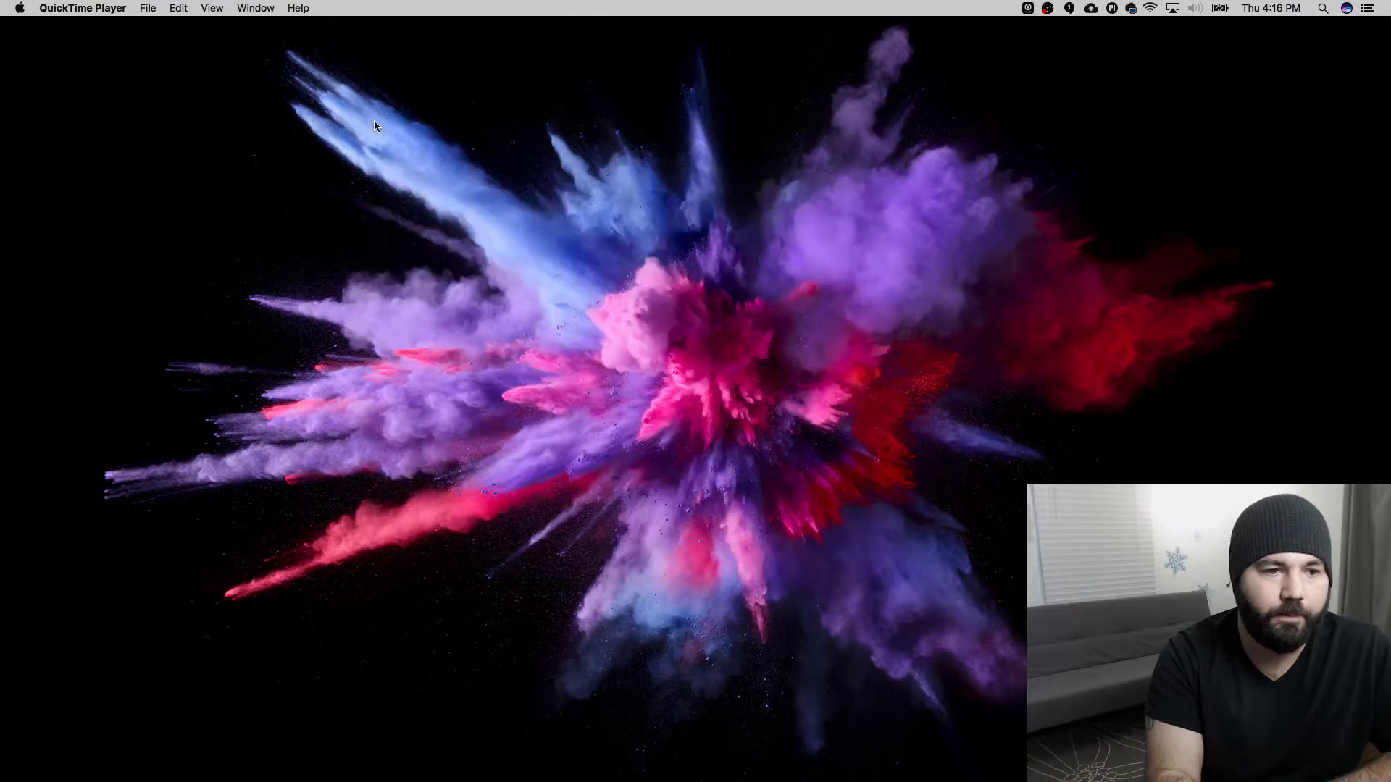
left_click(150, 8)
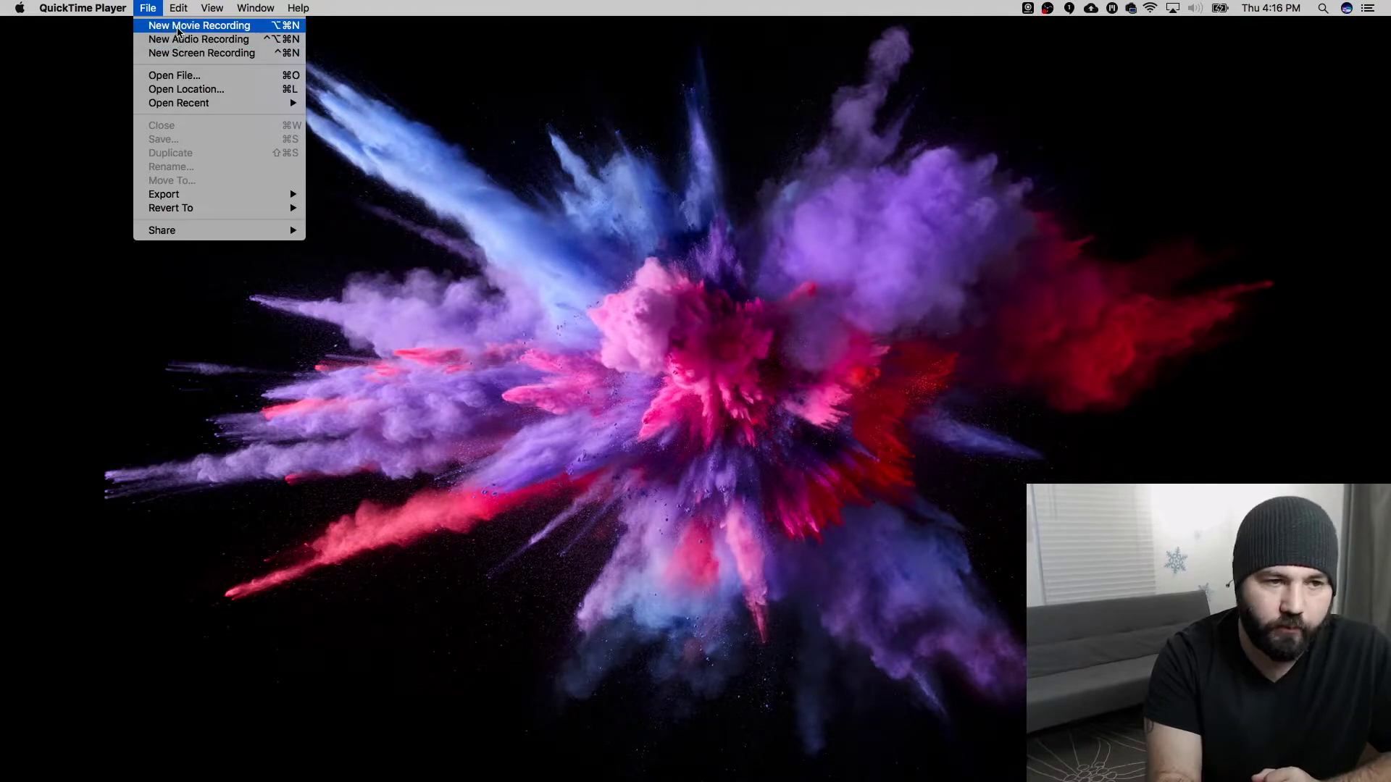
left_click(178, 29)
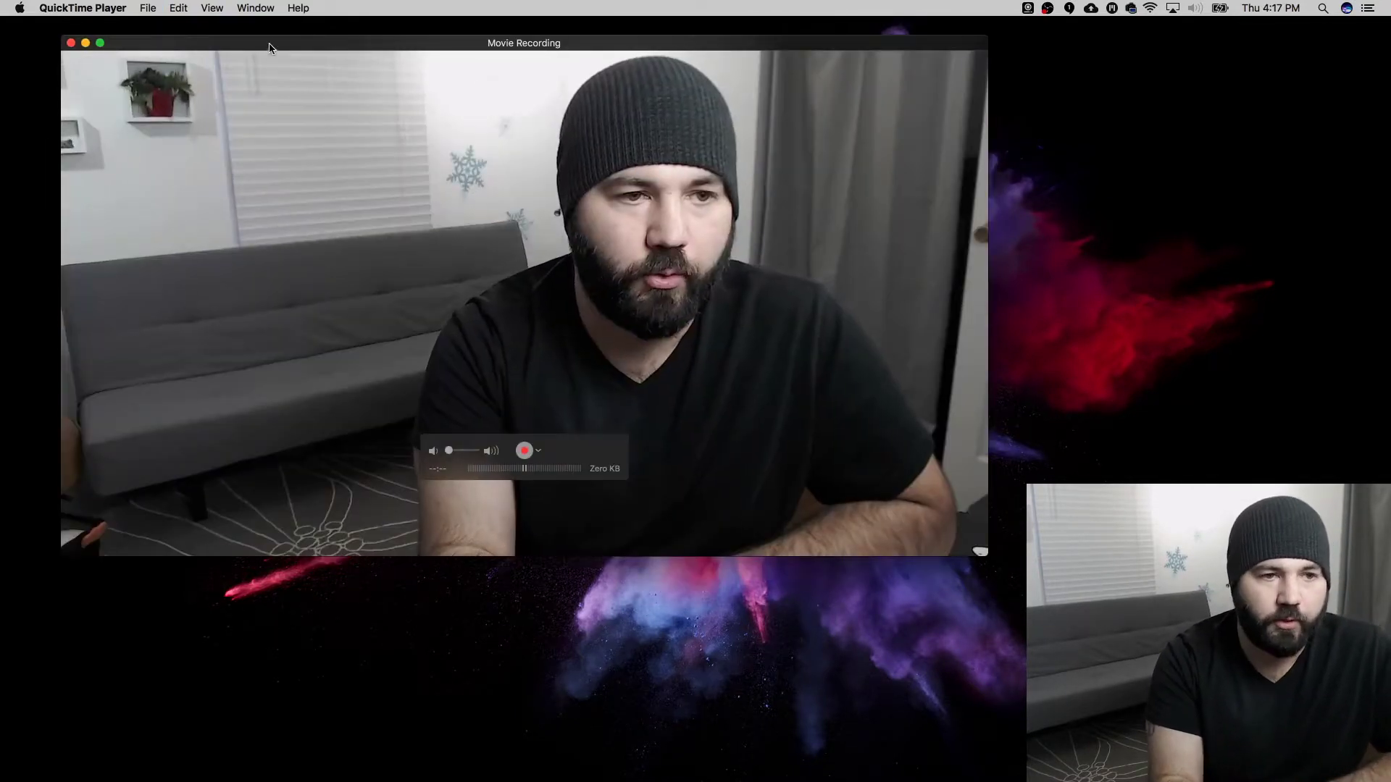
left_click_drag(269, 47, 286, 59)
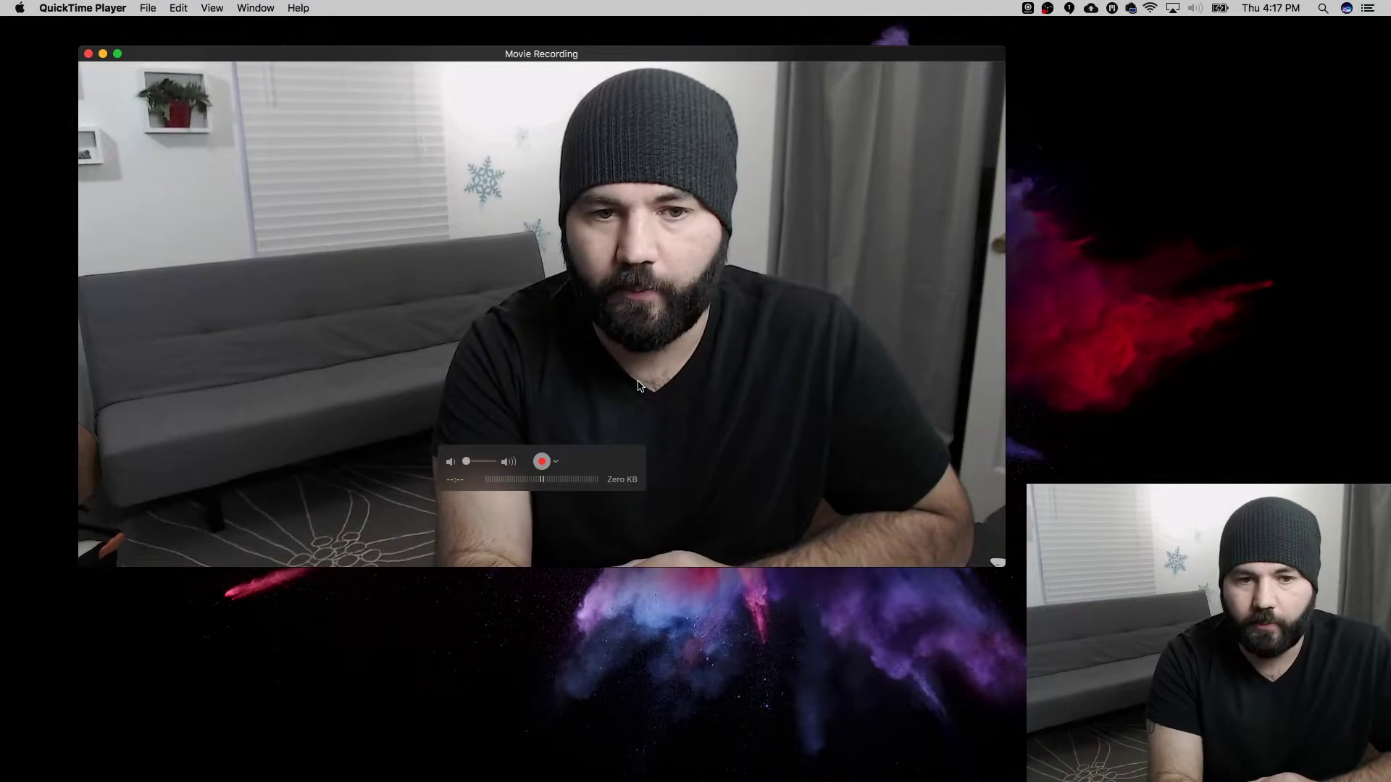
Switch the camera to FaceTime HD Camera, then to HD Pro Webcam C920.
left_click(556, 462)
left_click(580, 491)
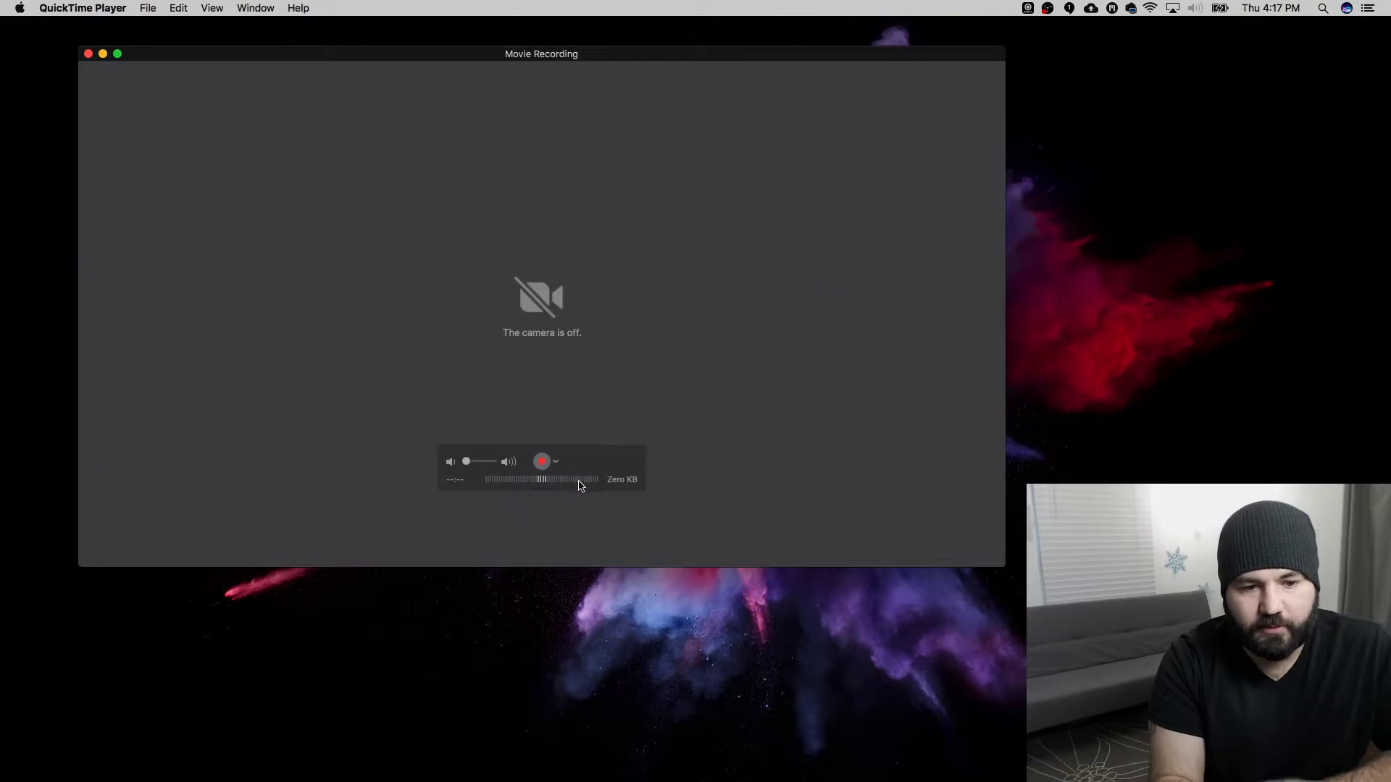
left_click(556, 462)
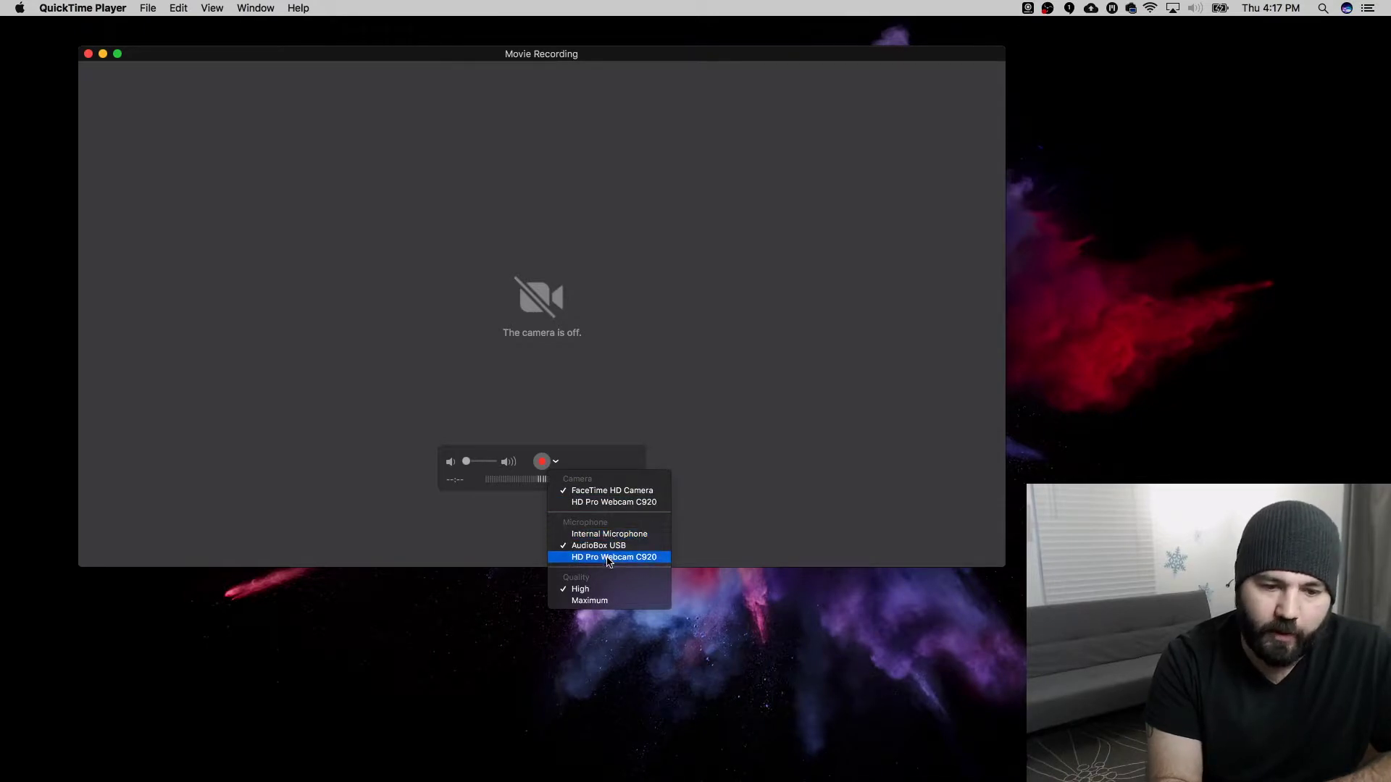
left_click(599, 508)
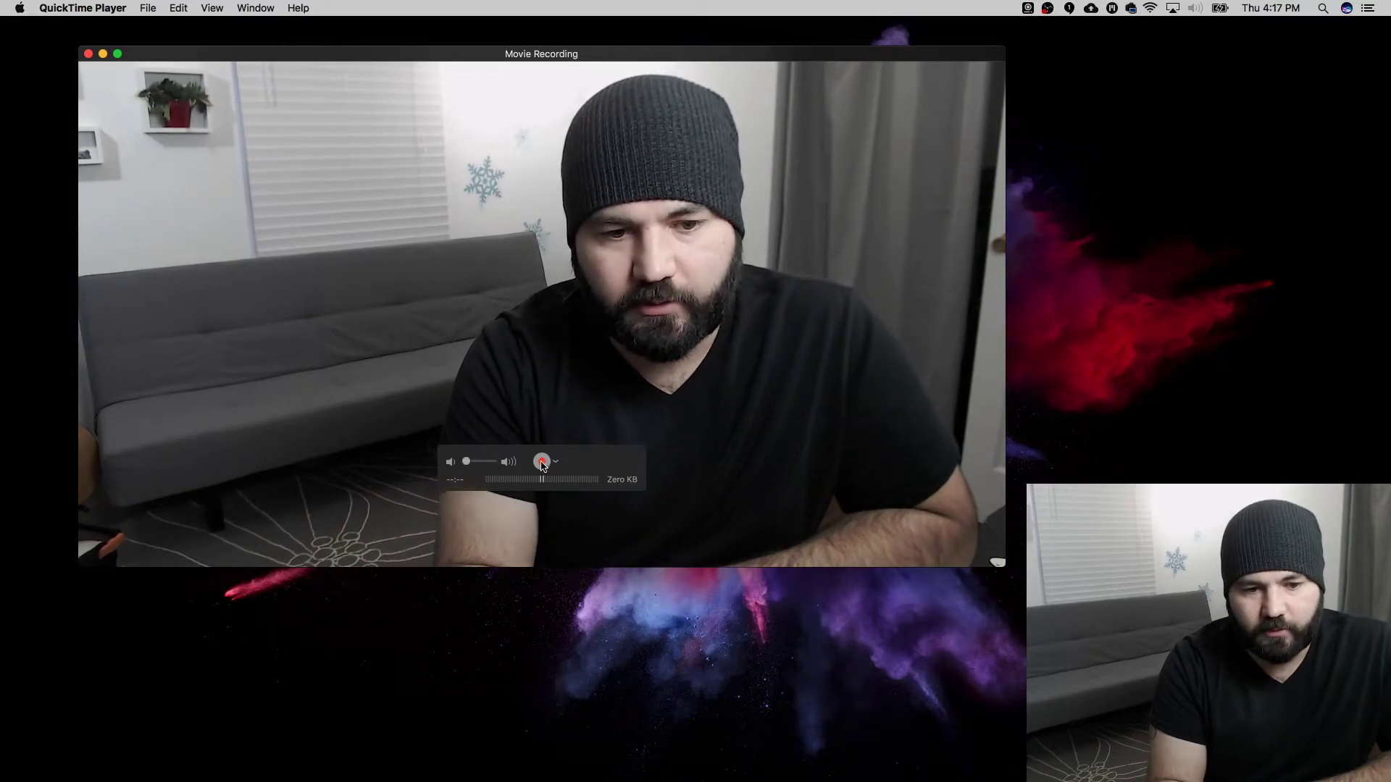
Close the movie recording, open a new audio recording with quality kept at High, then close it.
left_click(88, 55)
left_click(147, 9)
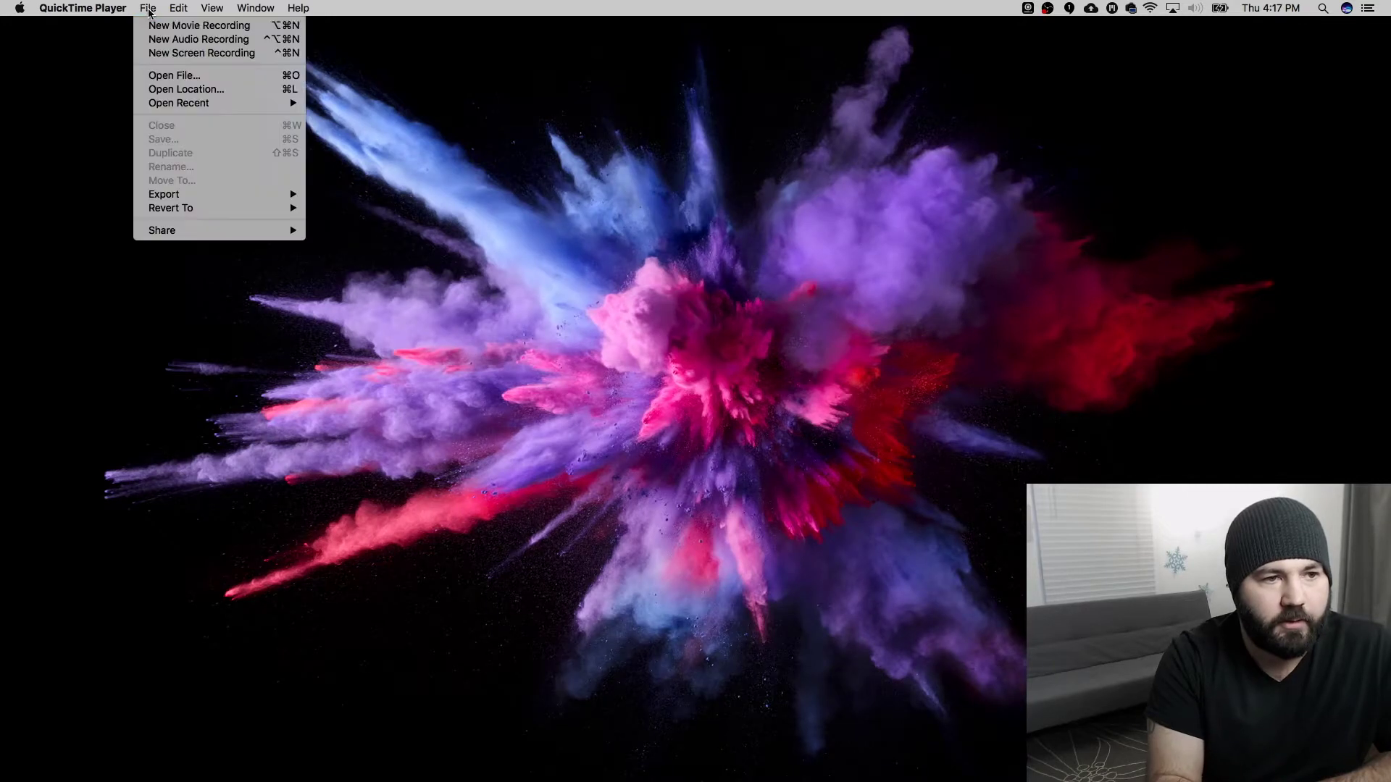
left_click(177, 42)
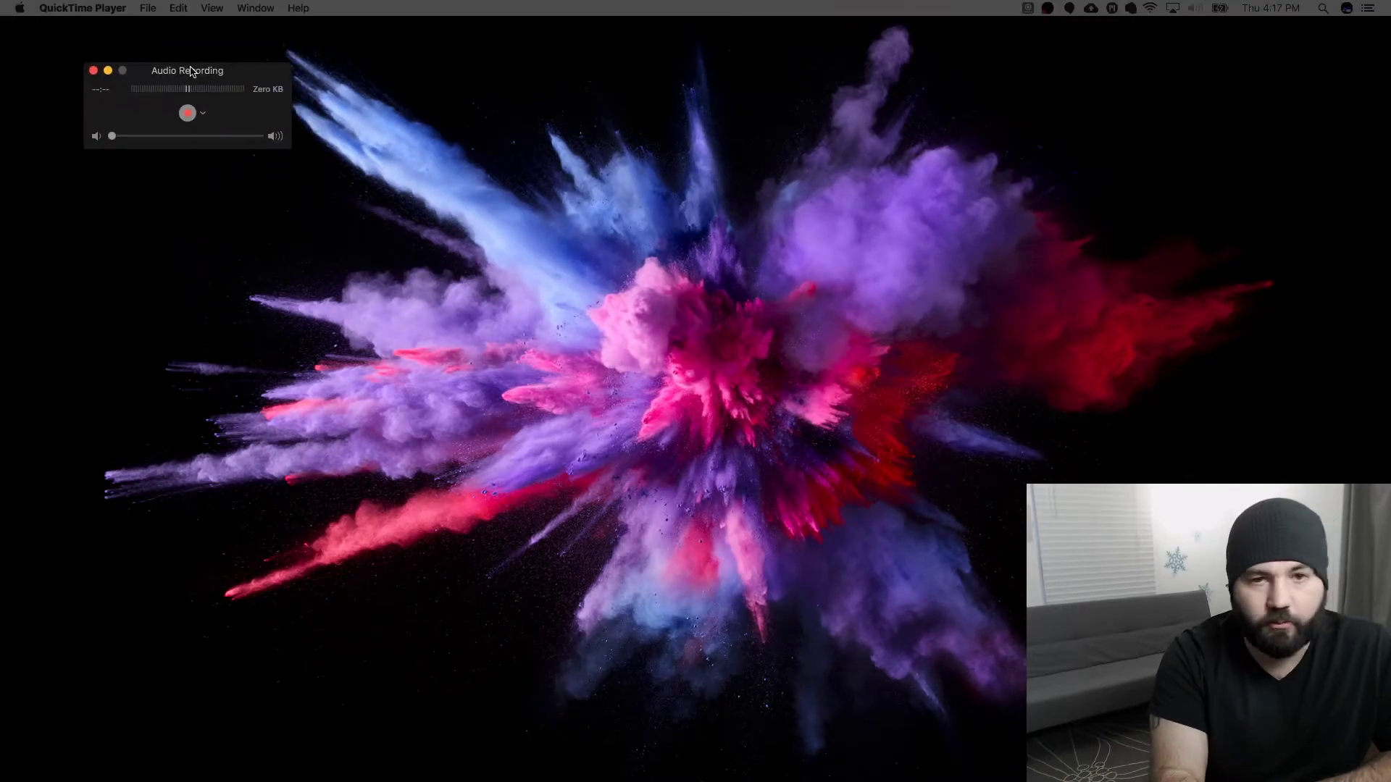
left_click(203, 113)
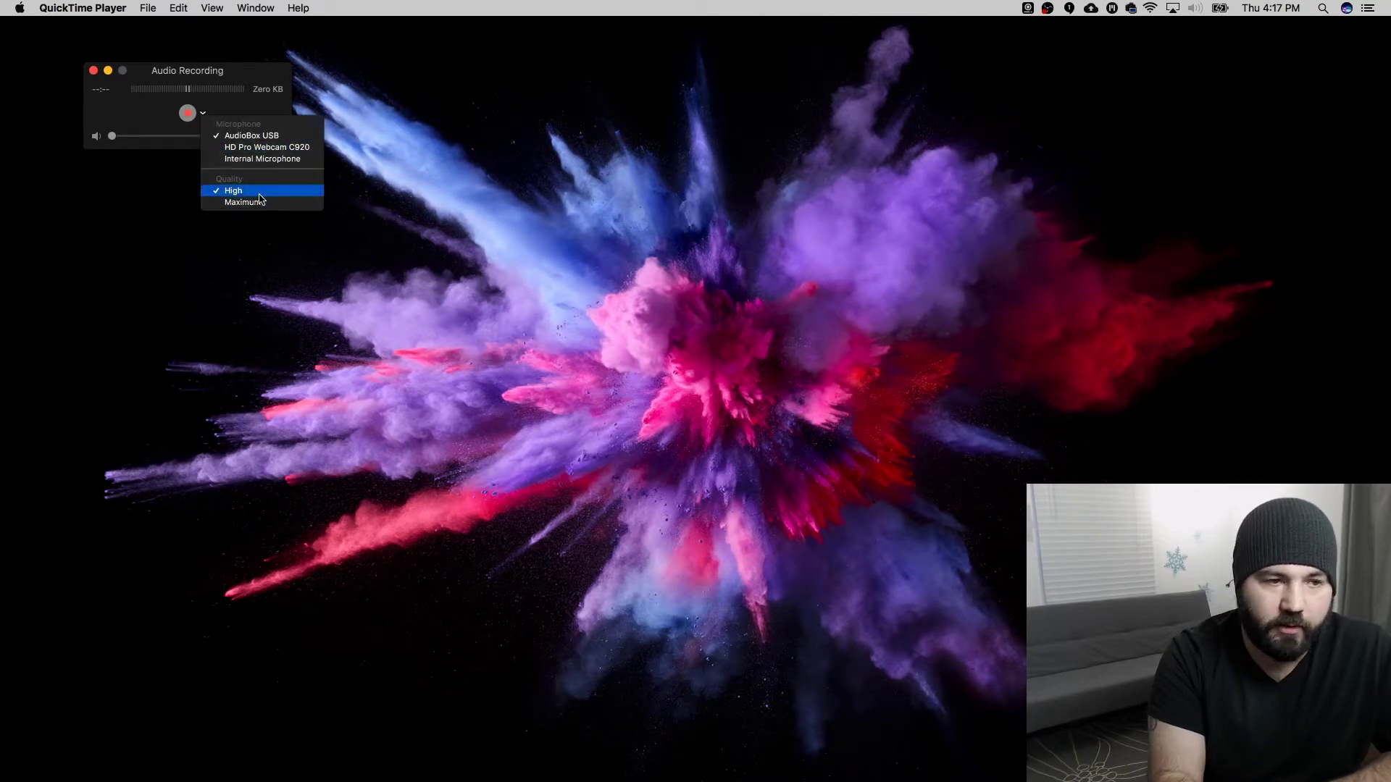
left_click(201, 120)
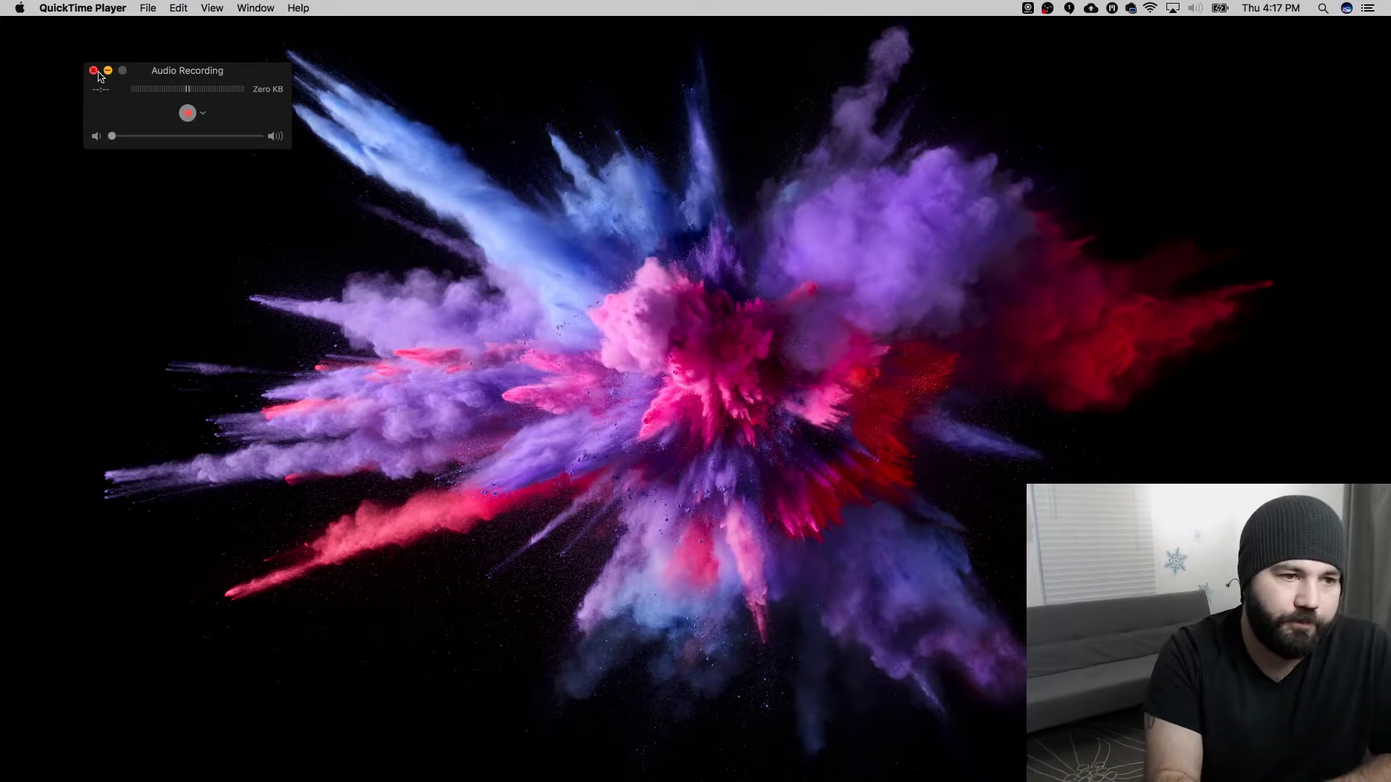
left_click(94, 71)
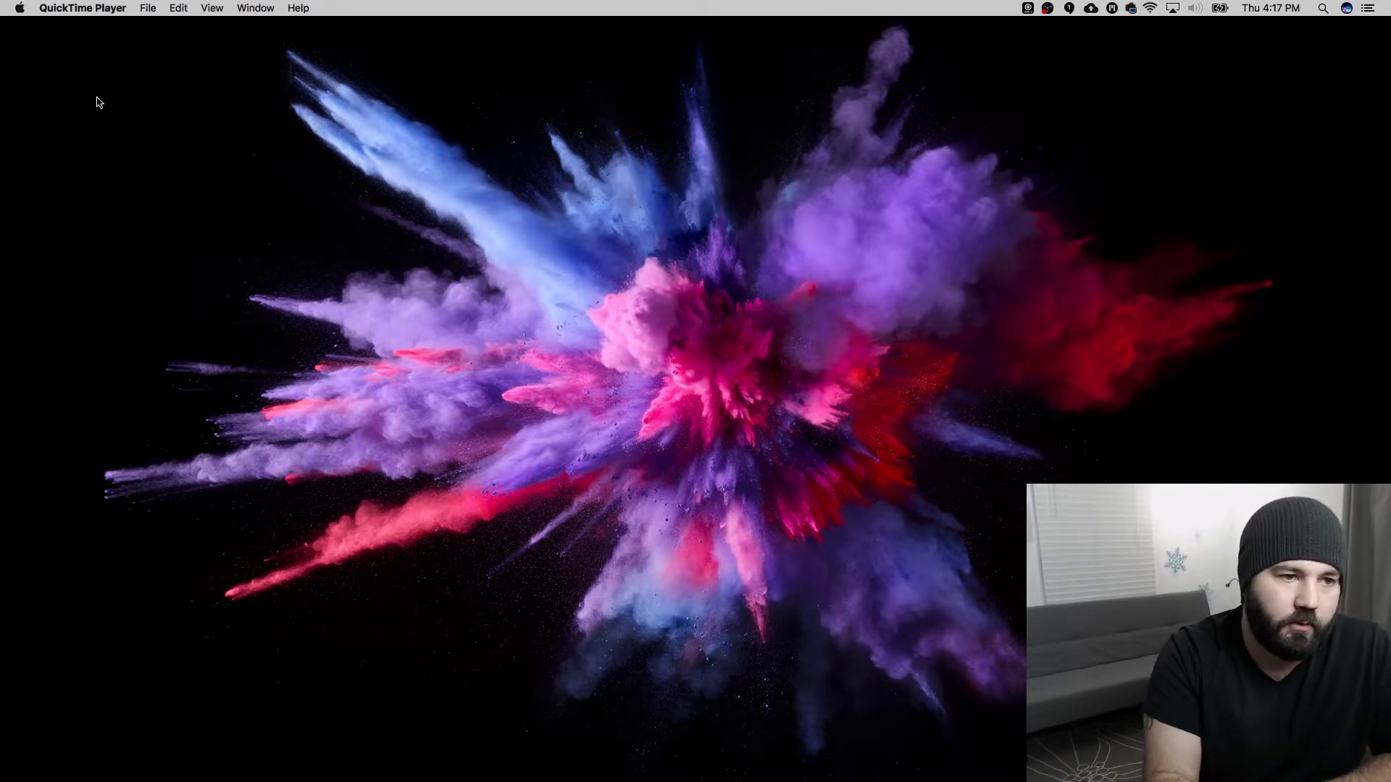
Open a new screen recording and keep its microphone option set to None.
left_click(148, 9)
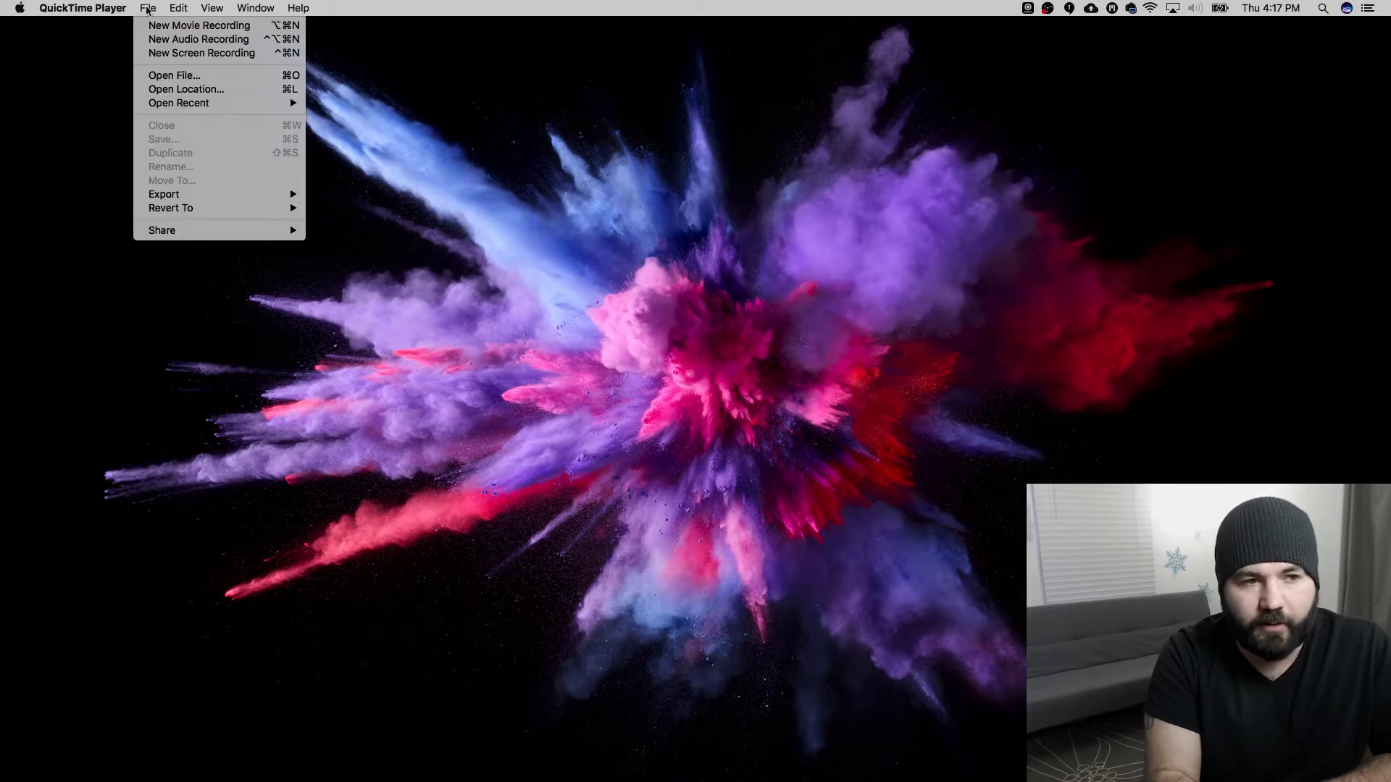
left_click(224, 57)
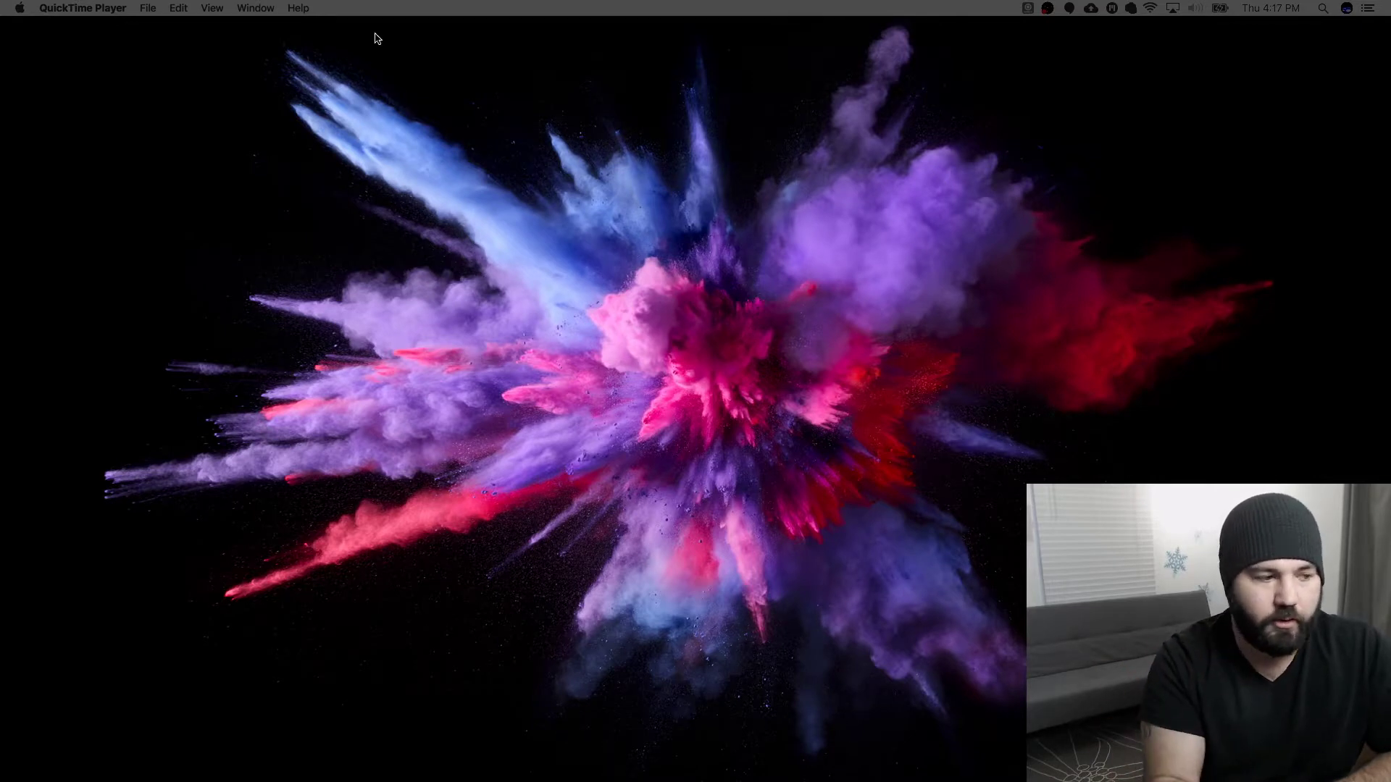
key("ctrl+super+n")
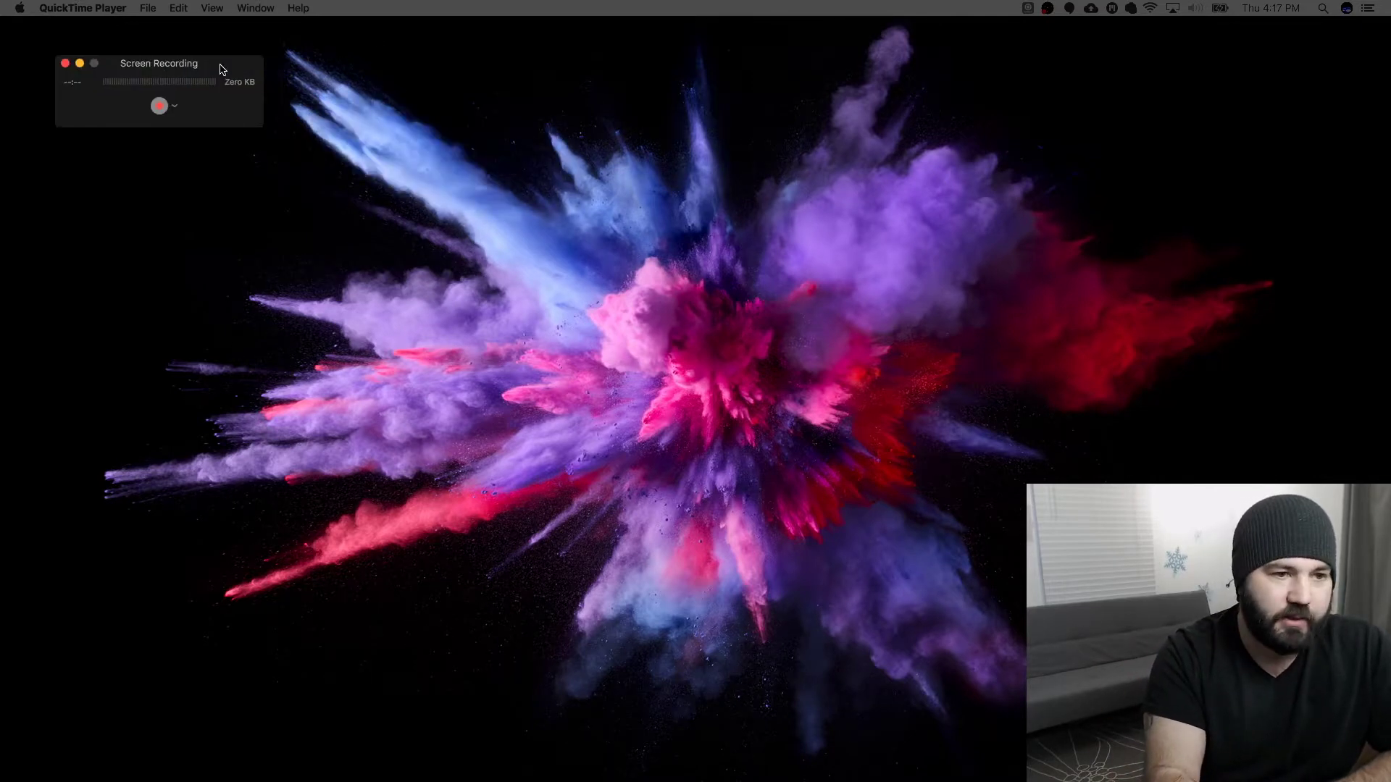
left_click(195, 108)
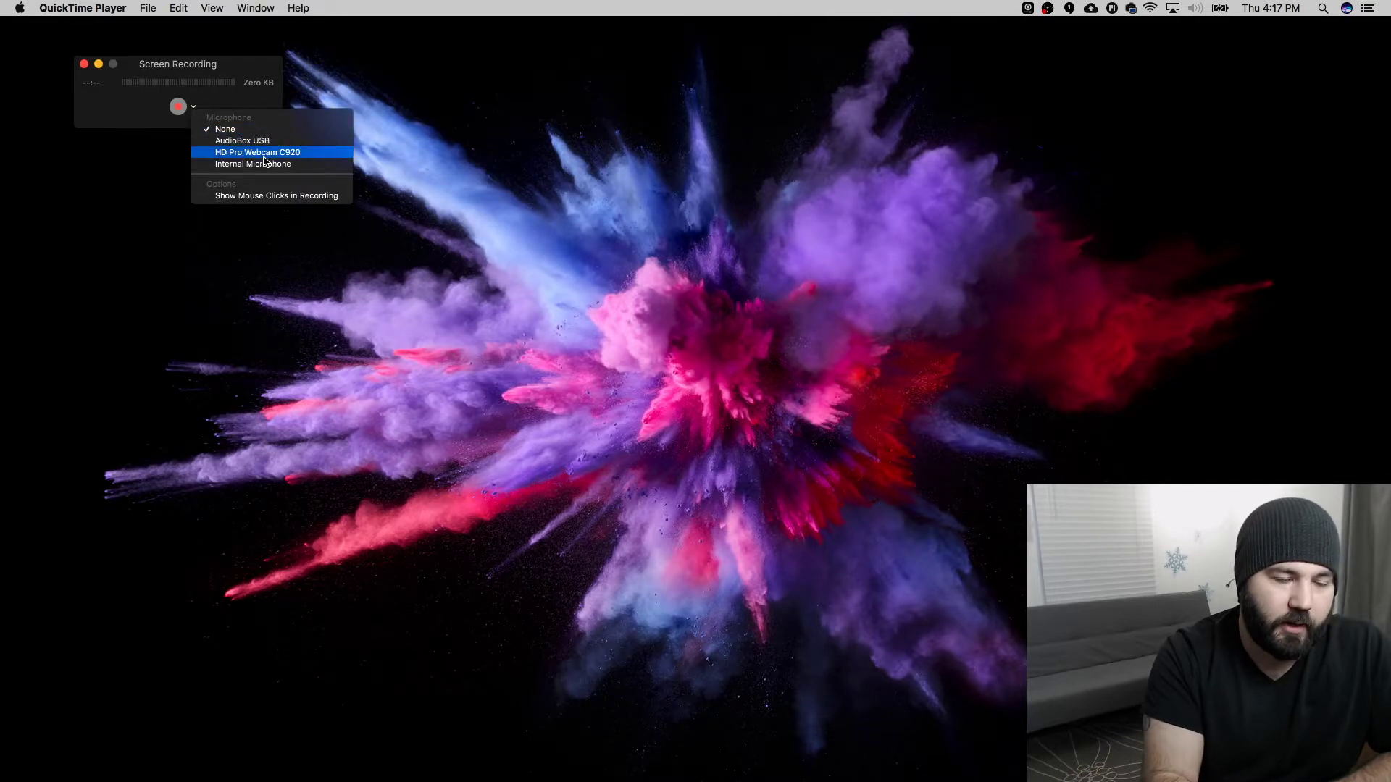
left_click(229, 106)
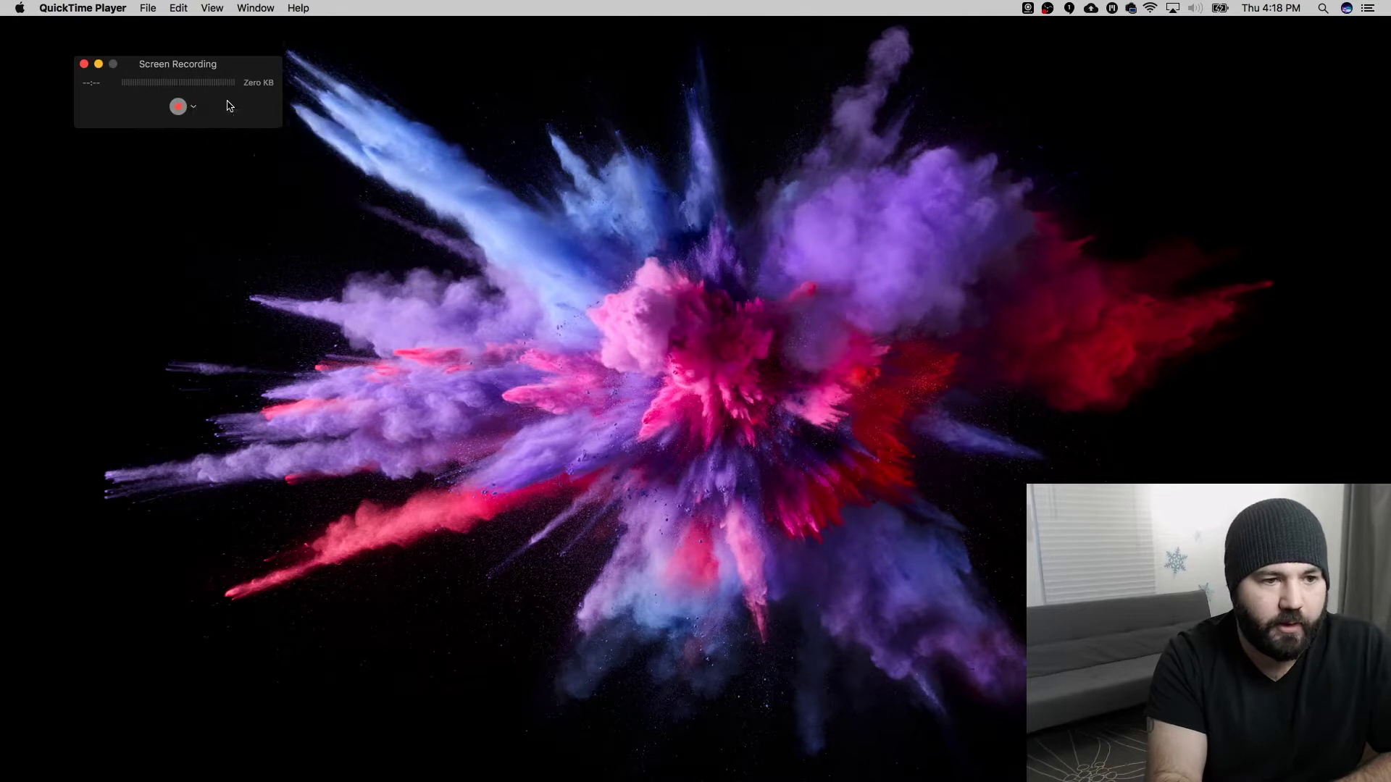
Record the full screen while moving, zooming and closing a Preview image window, then stop.
left_click(178, 109)
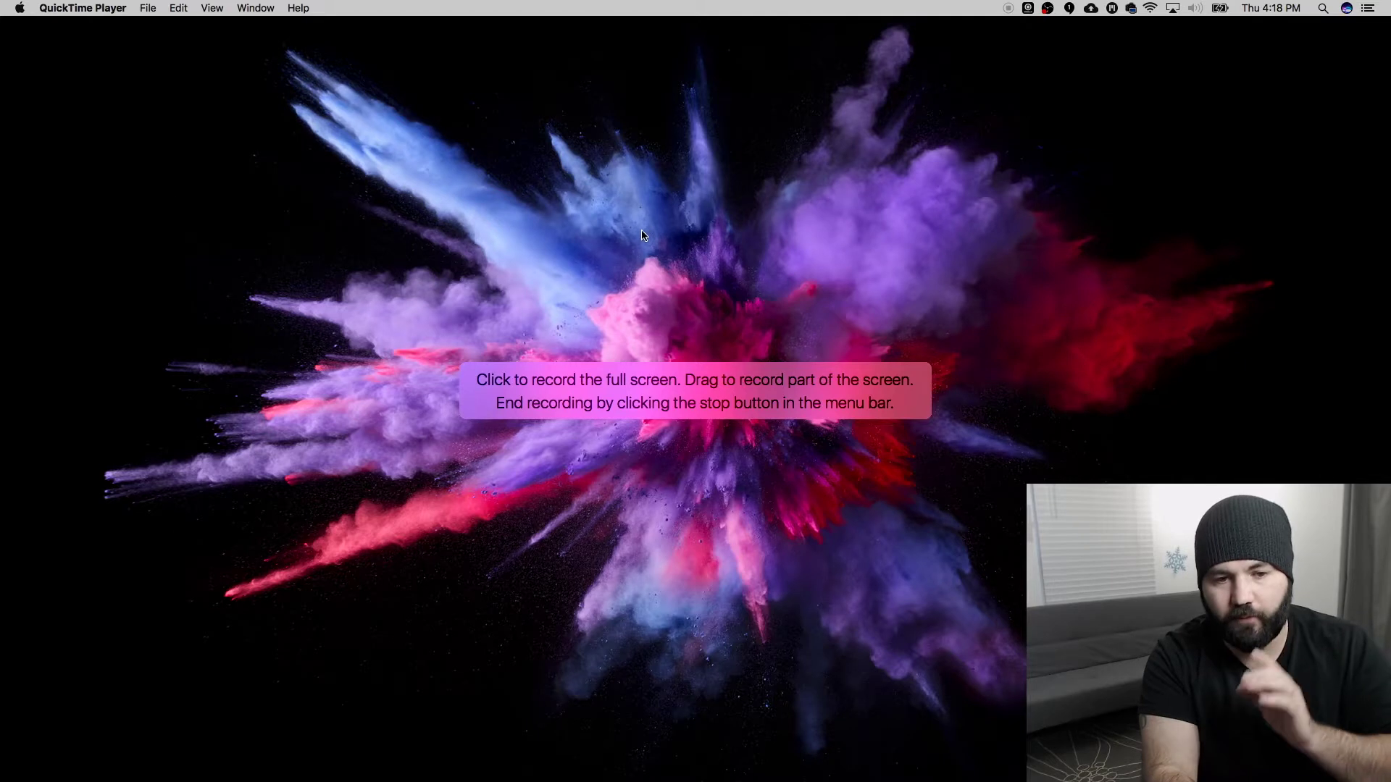
left_click(637, 387)
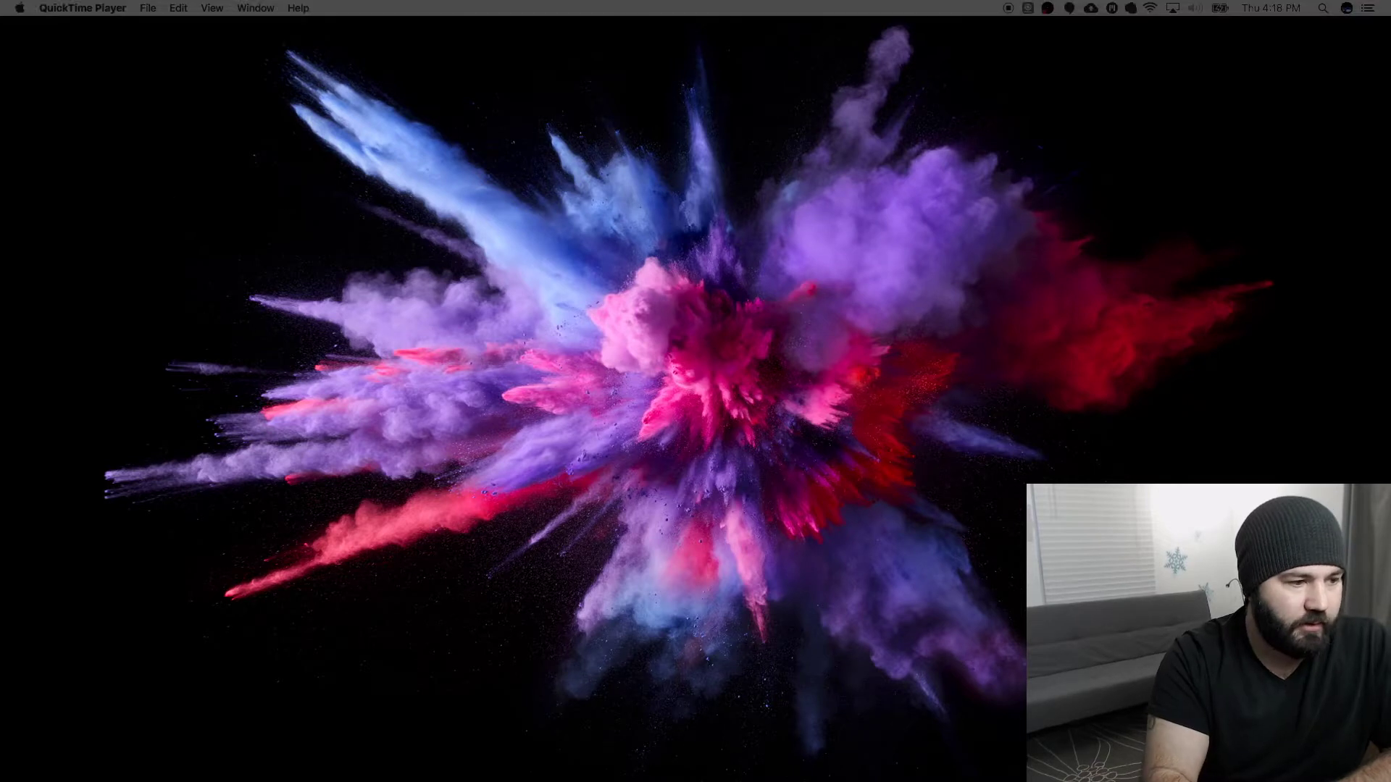
left_click_drag(701, 193, 520, 98)
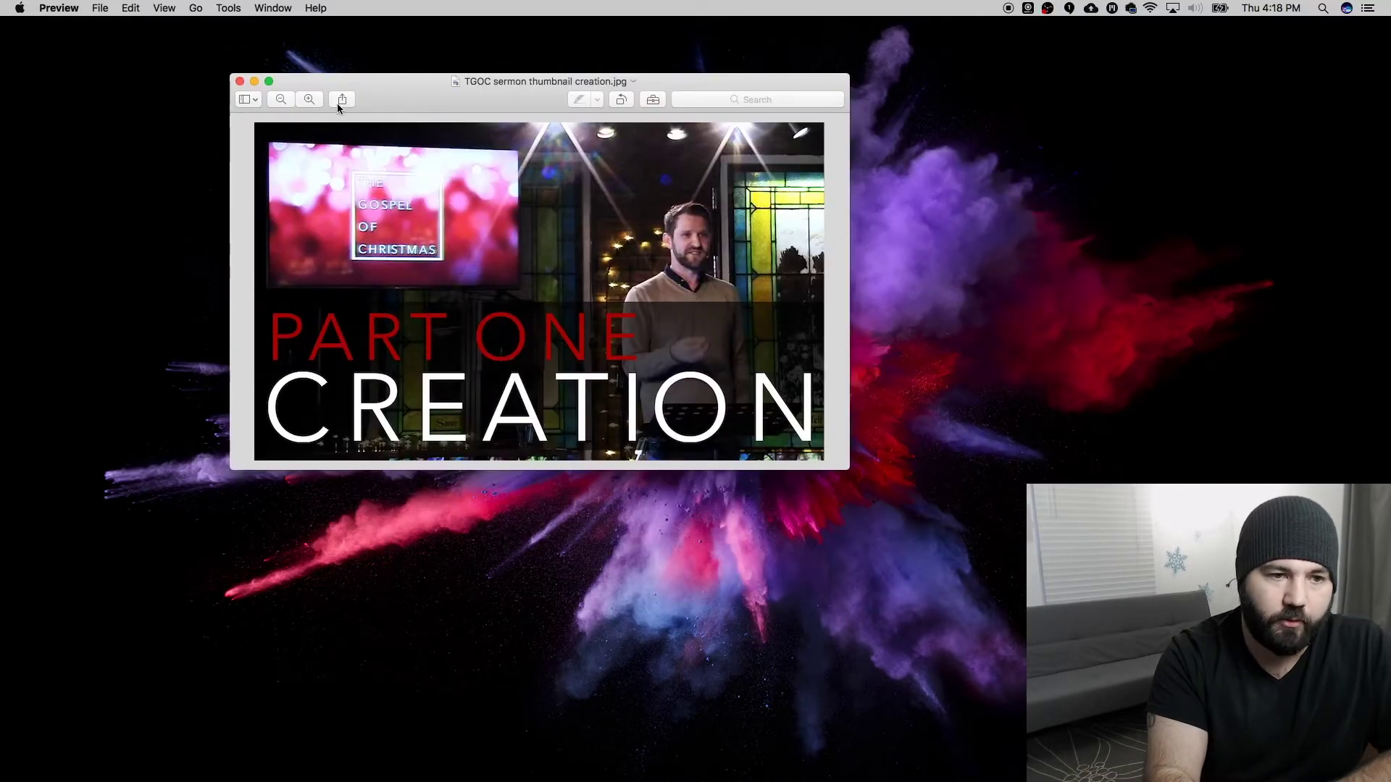
left_click(280, 99)
left_click(305, 99)
left_click(284, 98)
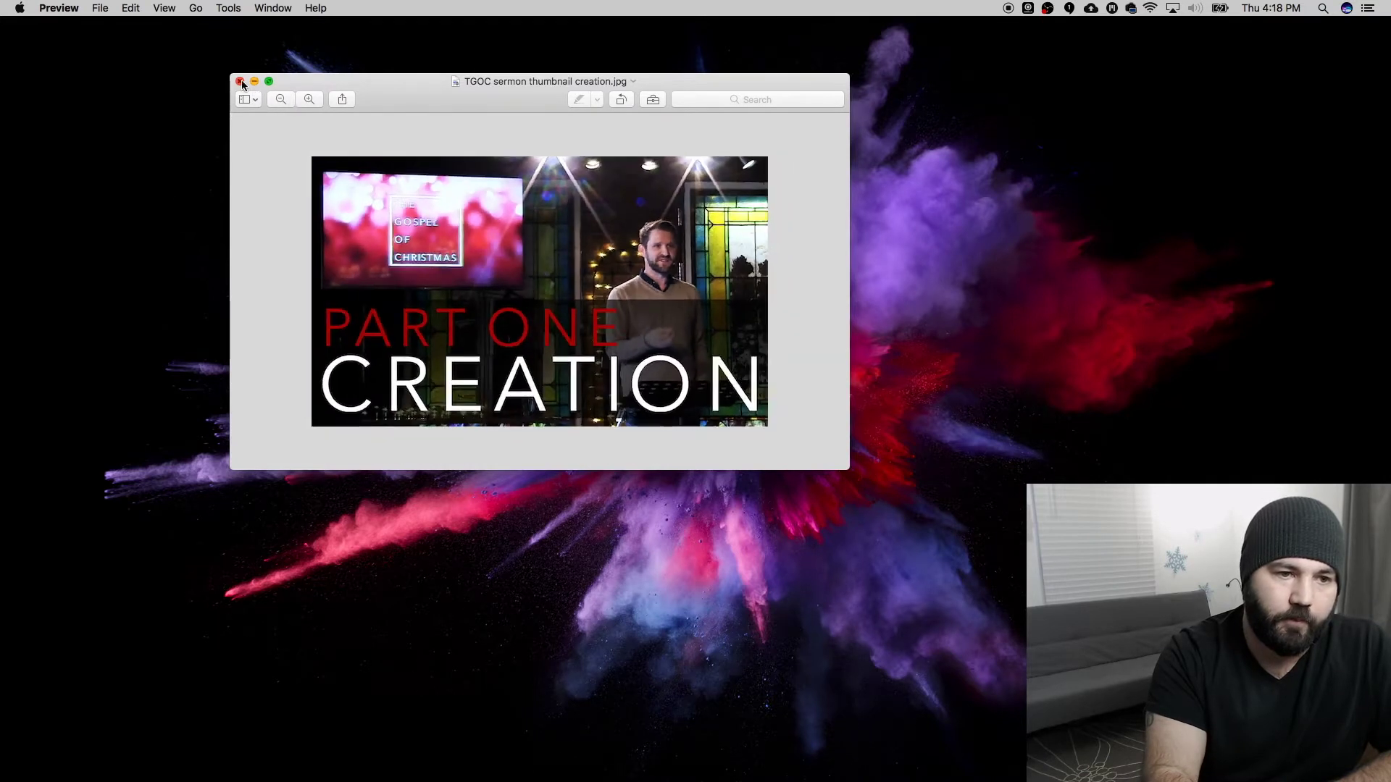
left_click(240, 82)
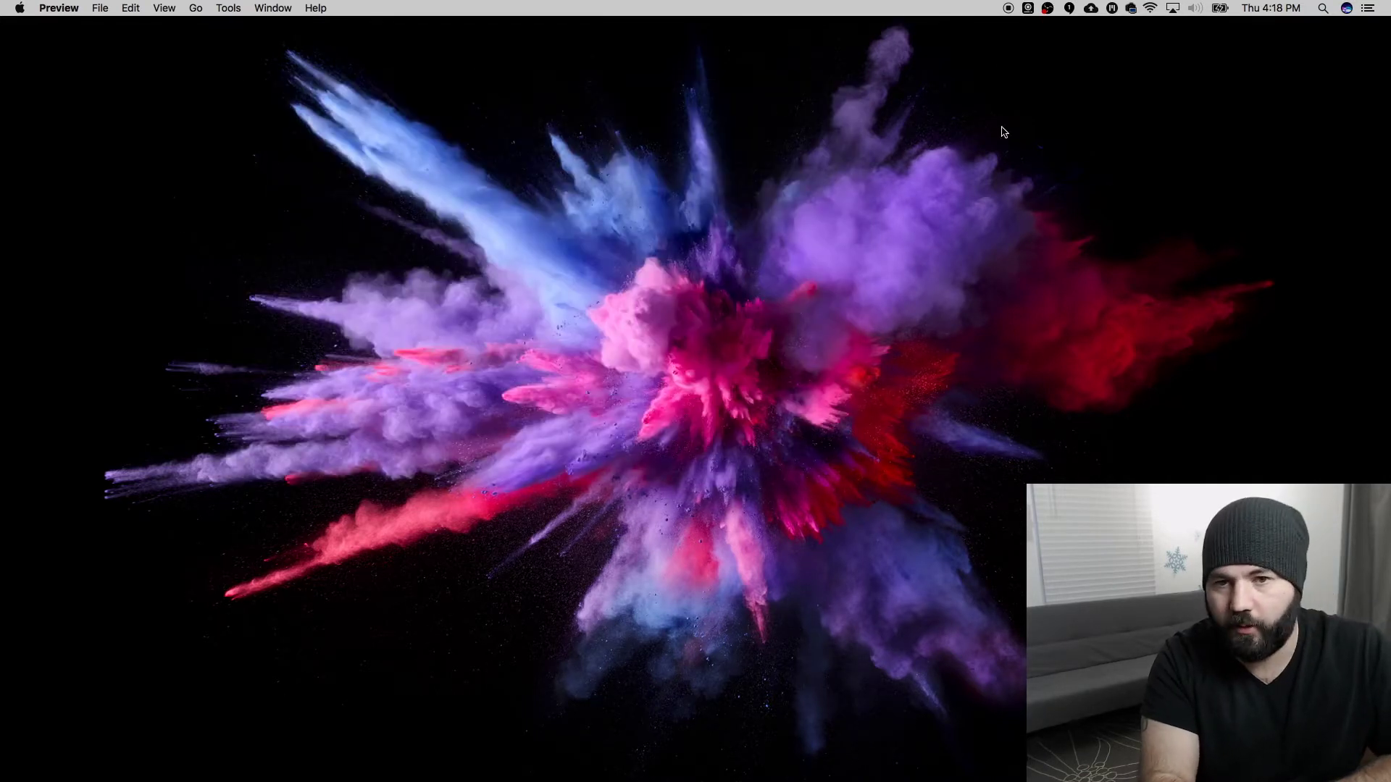
left_click(1008, 9)
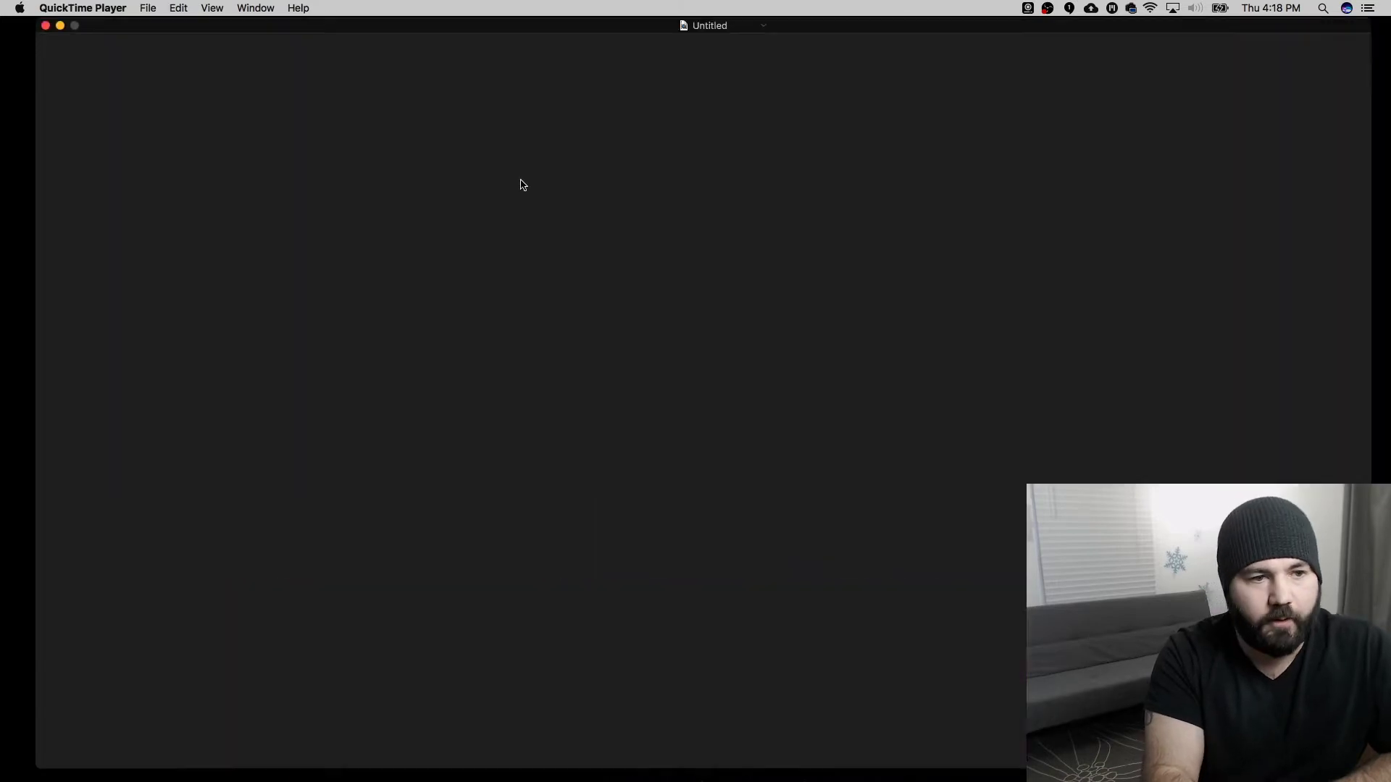
Exit full screen, move and play the 12-second clip, then close it and choose Don't Save.
key("super+minus")
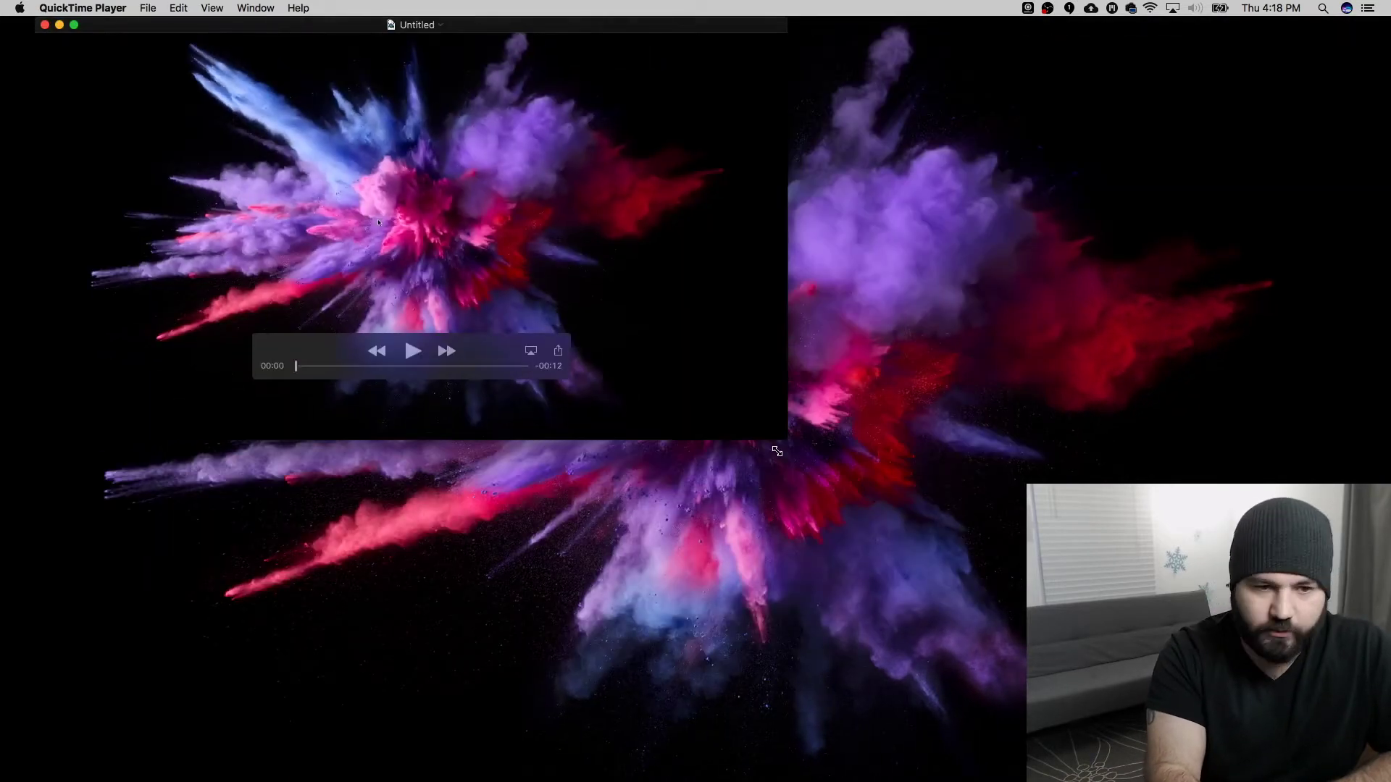
left_click_drag(219, 29, 364, 144)
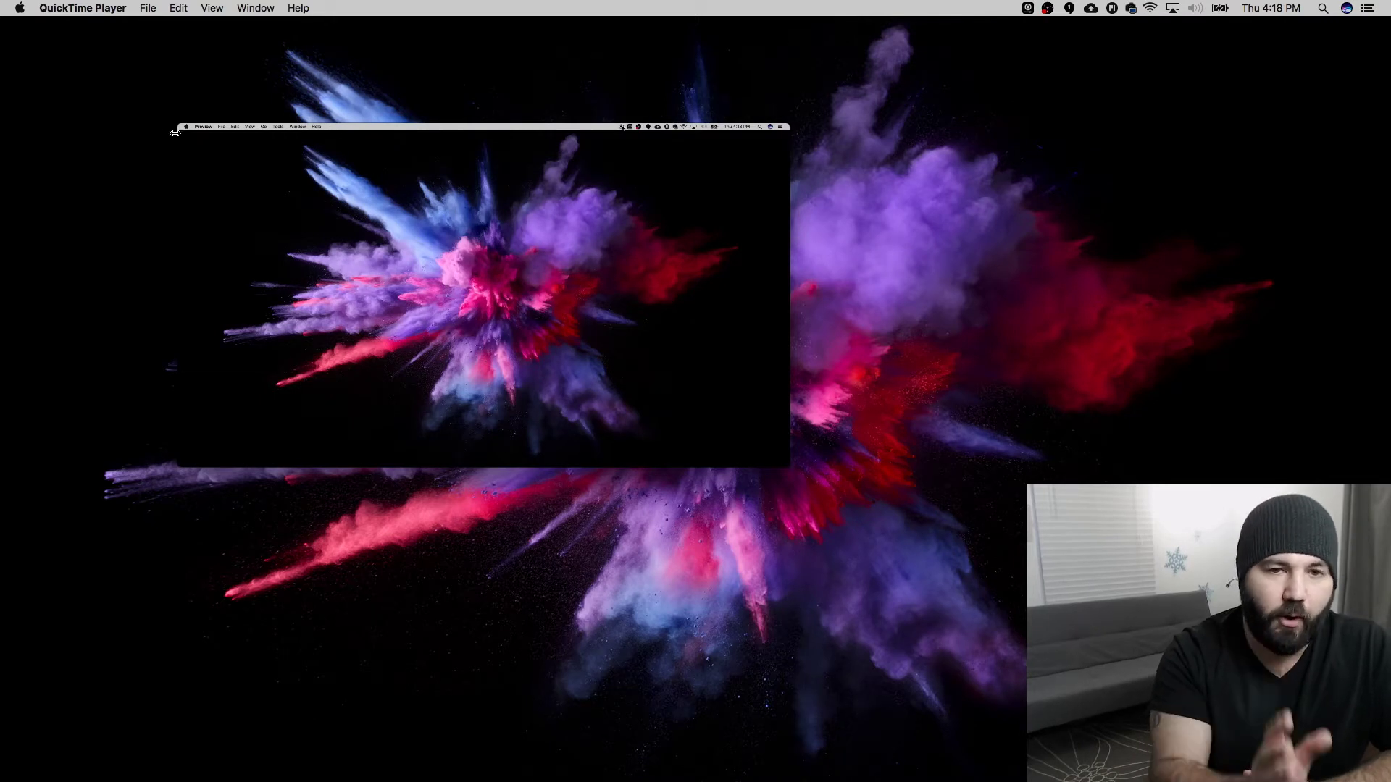
left_click(186, 133)
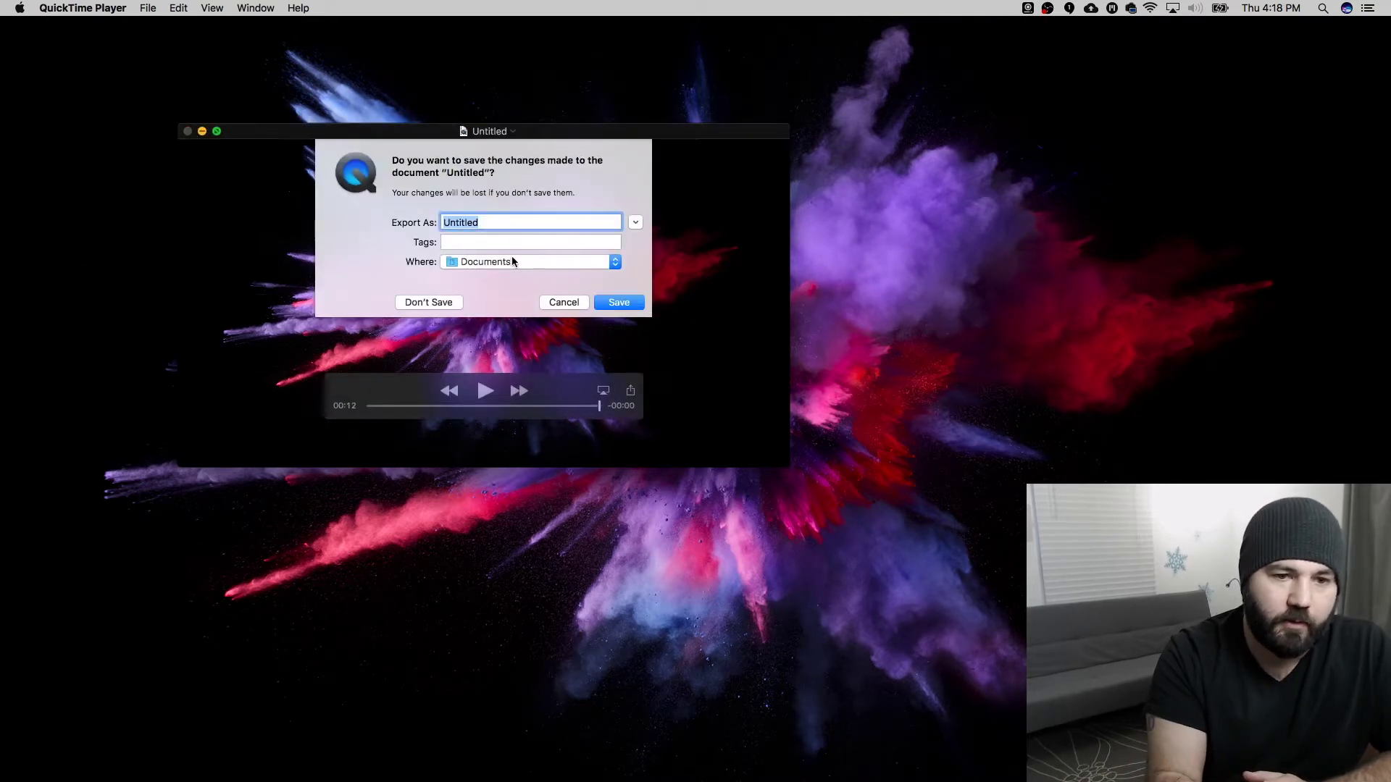
left_click(409, 302)
Record only a wide strip across the top of the screen while moving the Mic/Aux Filters window, then stop.
left_click(149, 8)
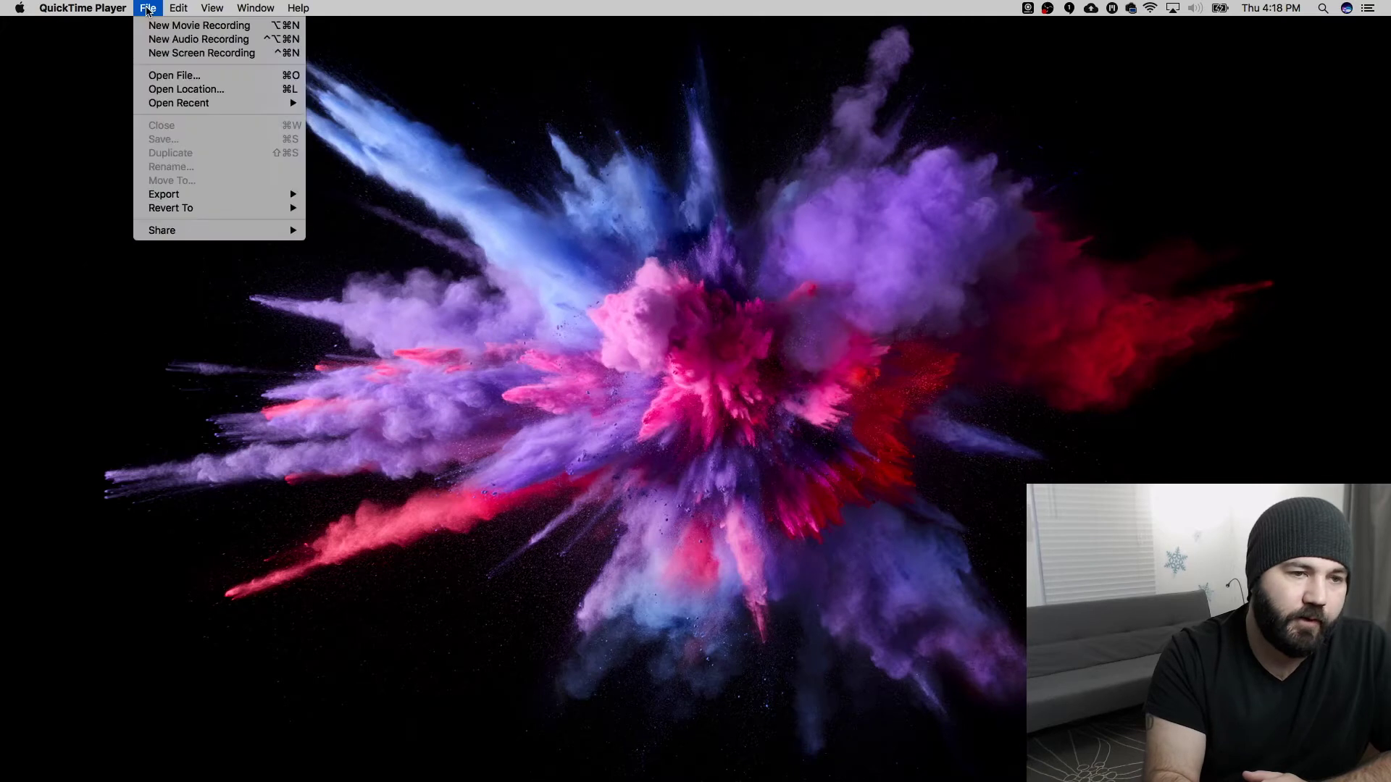
left_click(181, 54)
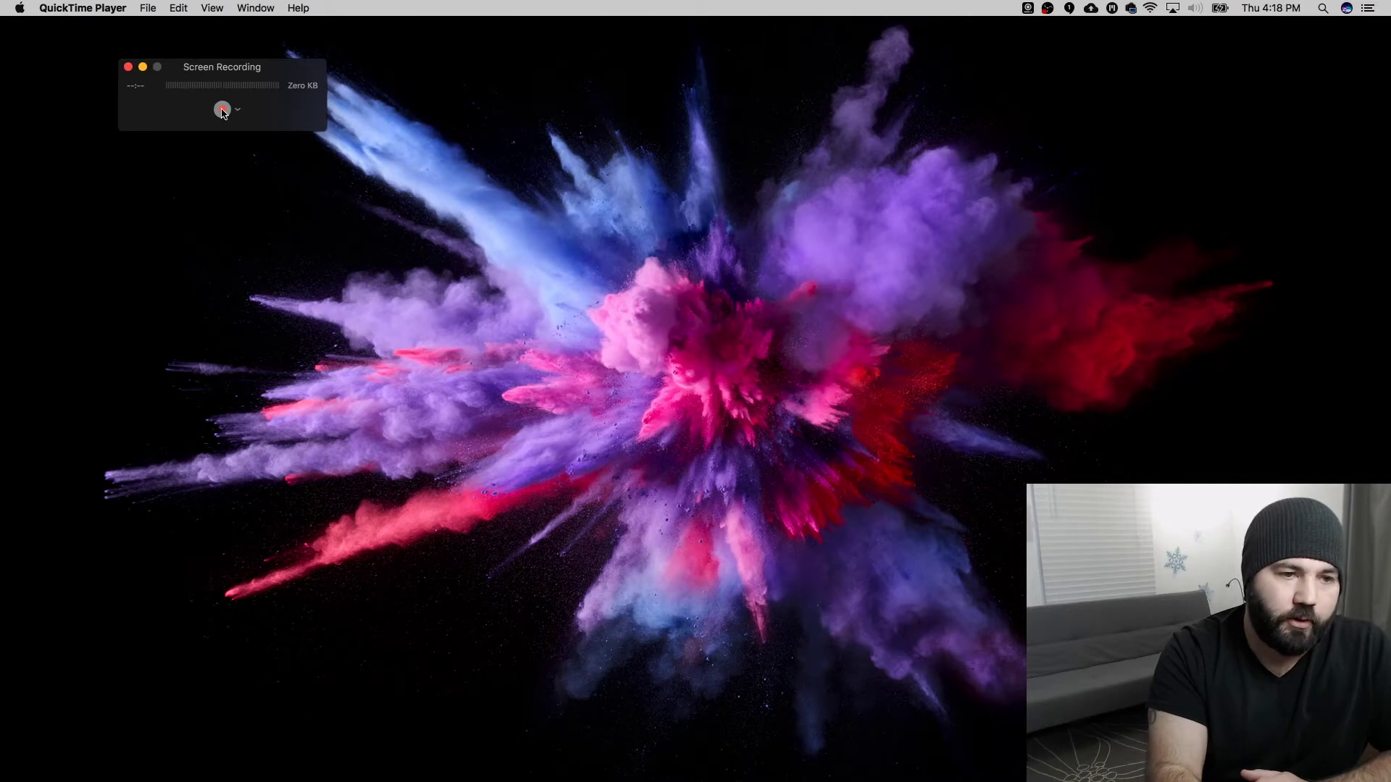
left_click(223, 110)
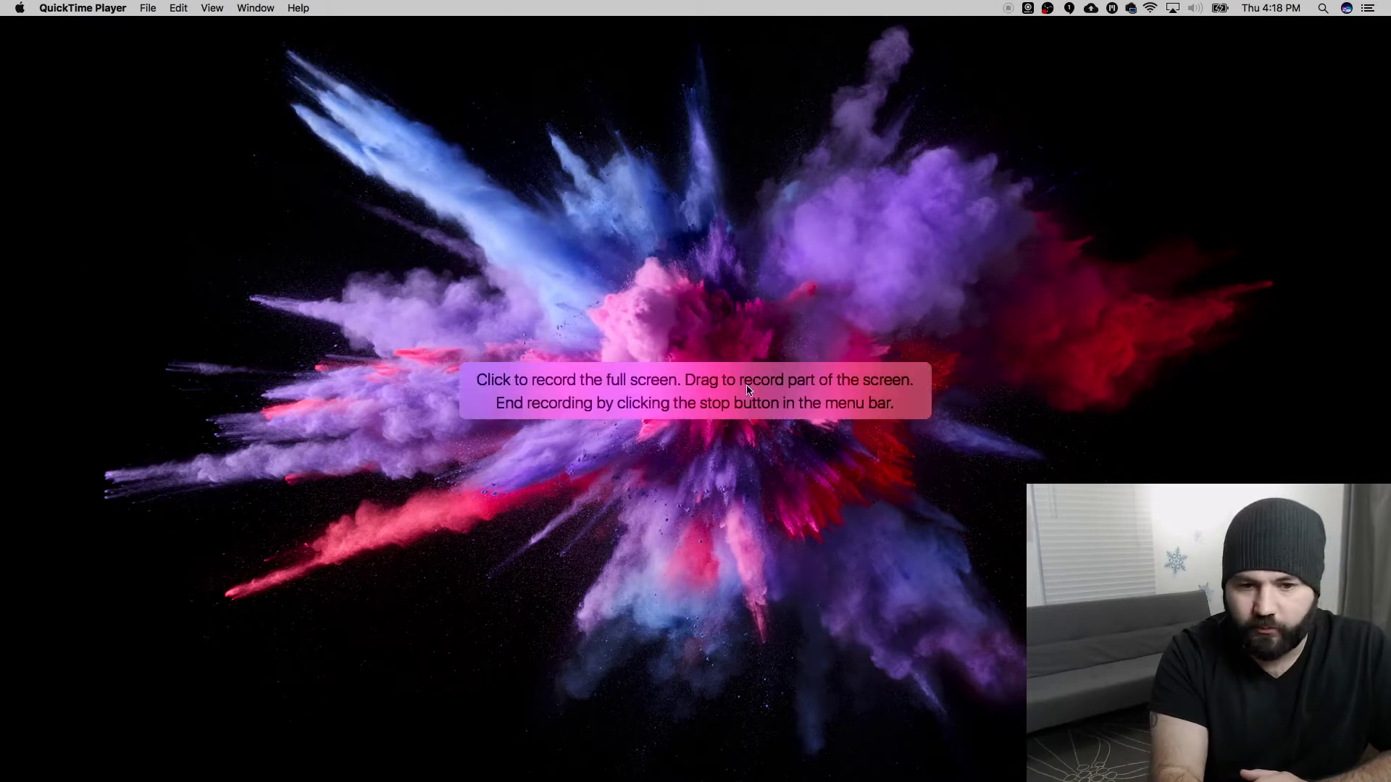
left_click_drag(82, 48, 927, 245)
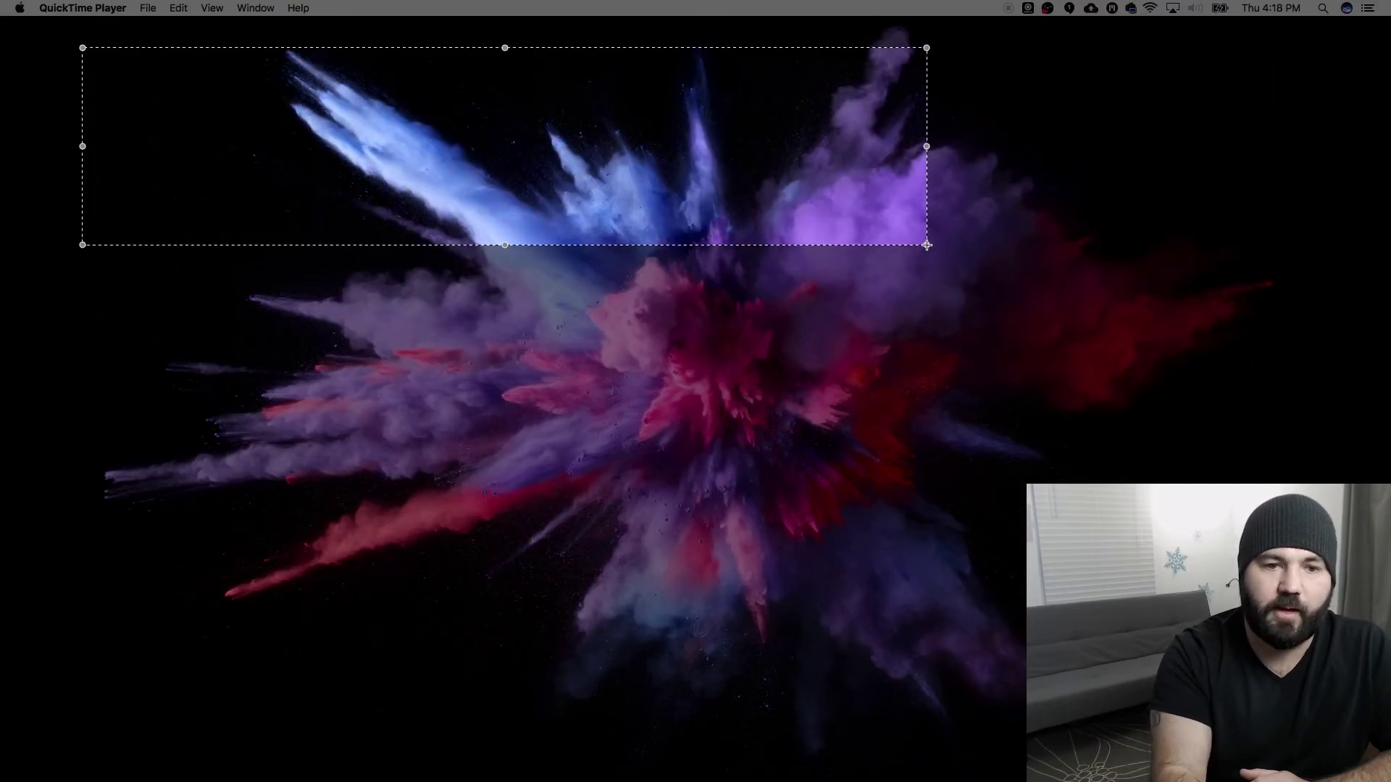
left_click(505, 146)
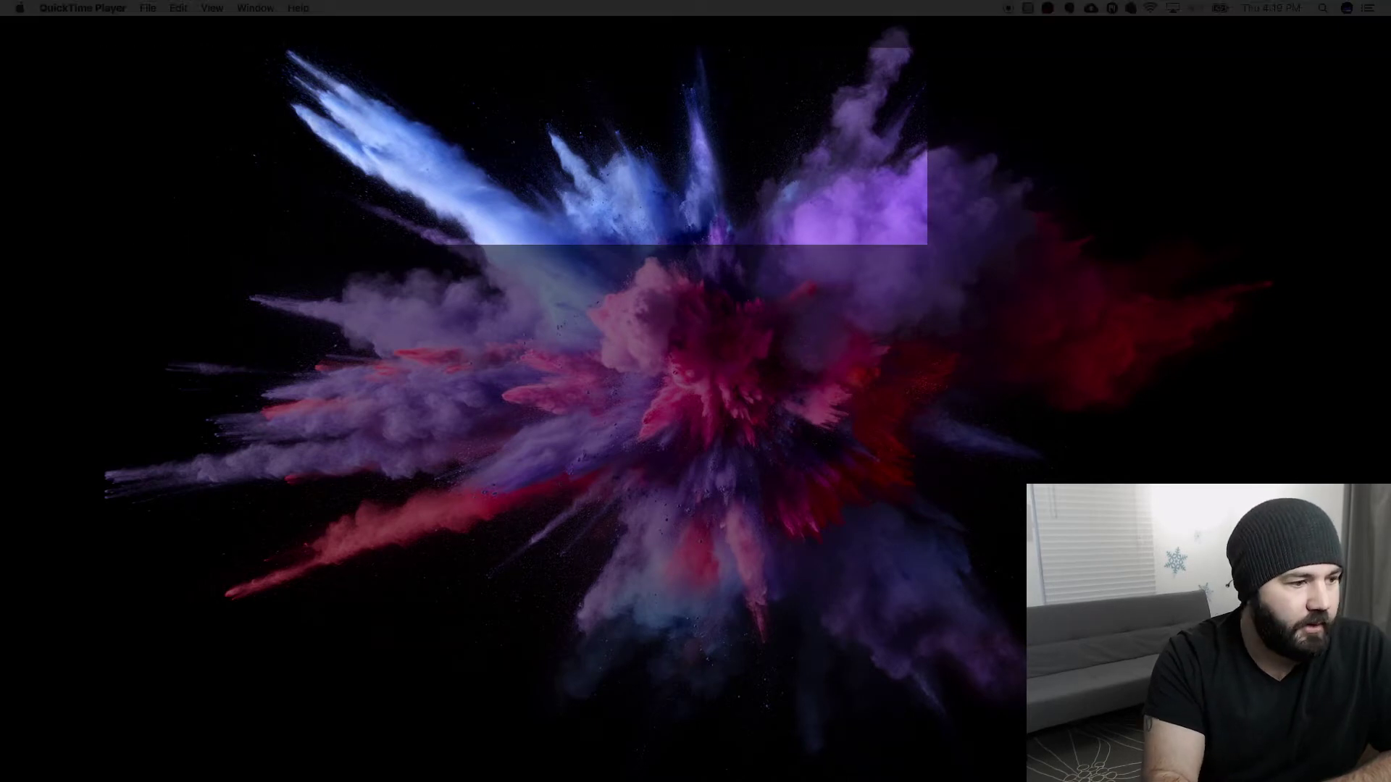
left_click_drag(534, 53, 767, 142)
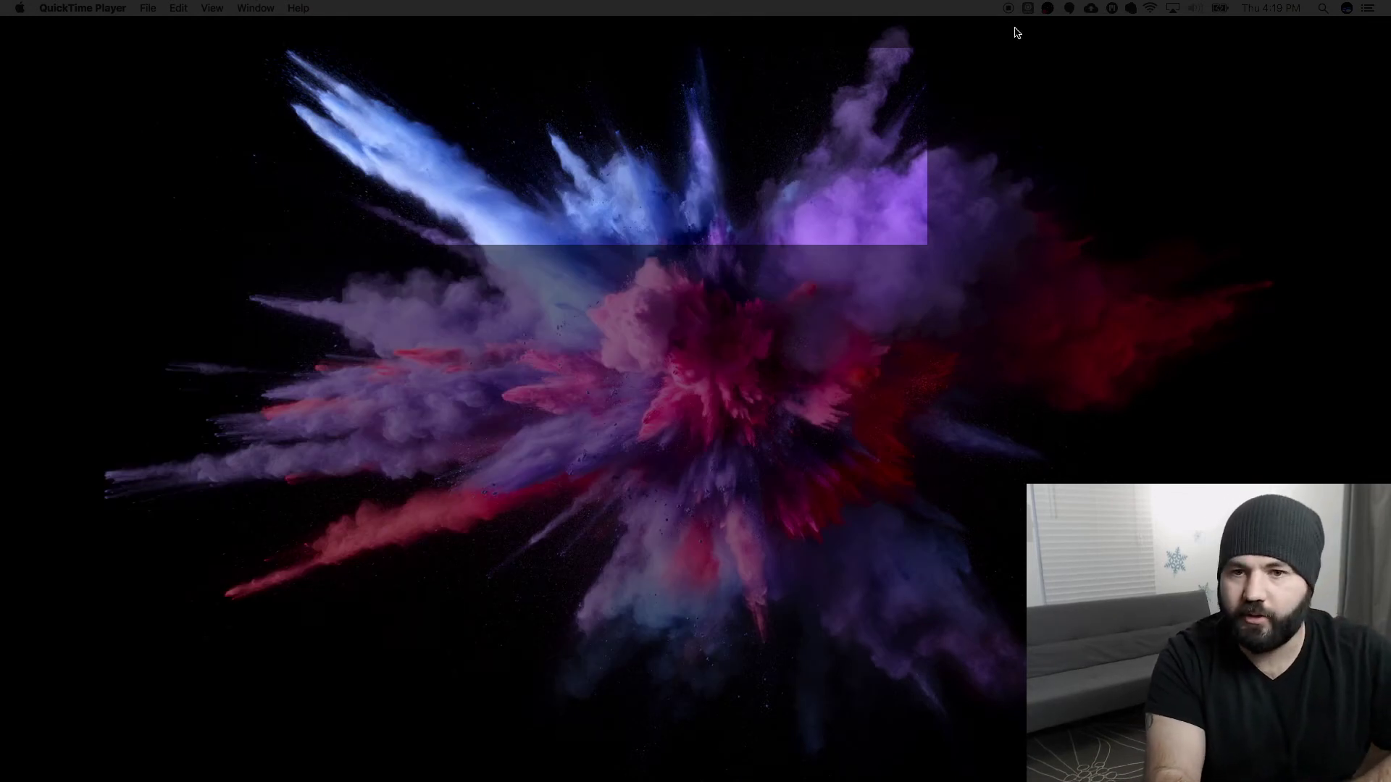
left_click(1008, 9)
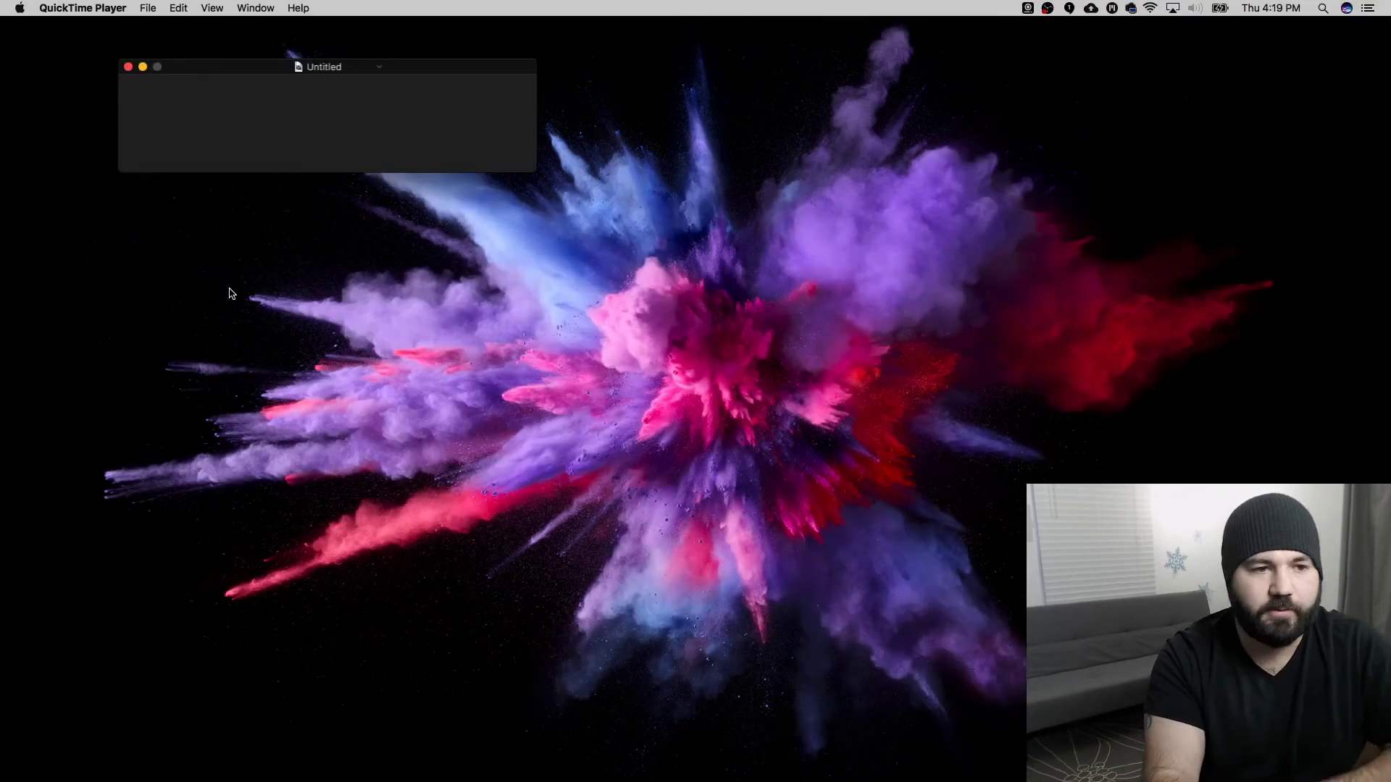
Move the partial-screen clip down-left, play it, then close it and choose Don't Save.
left_click_drag(554, 67, 505, 250)
left_click(493, 386)
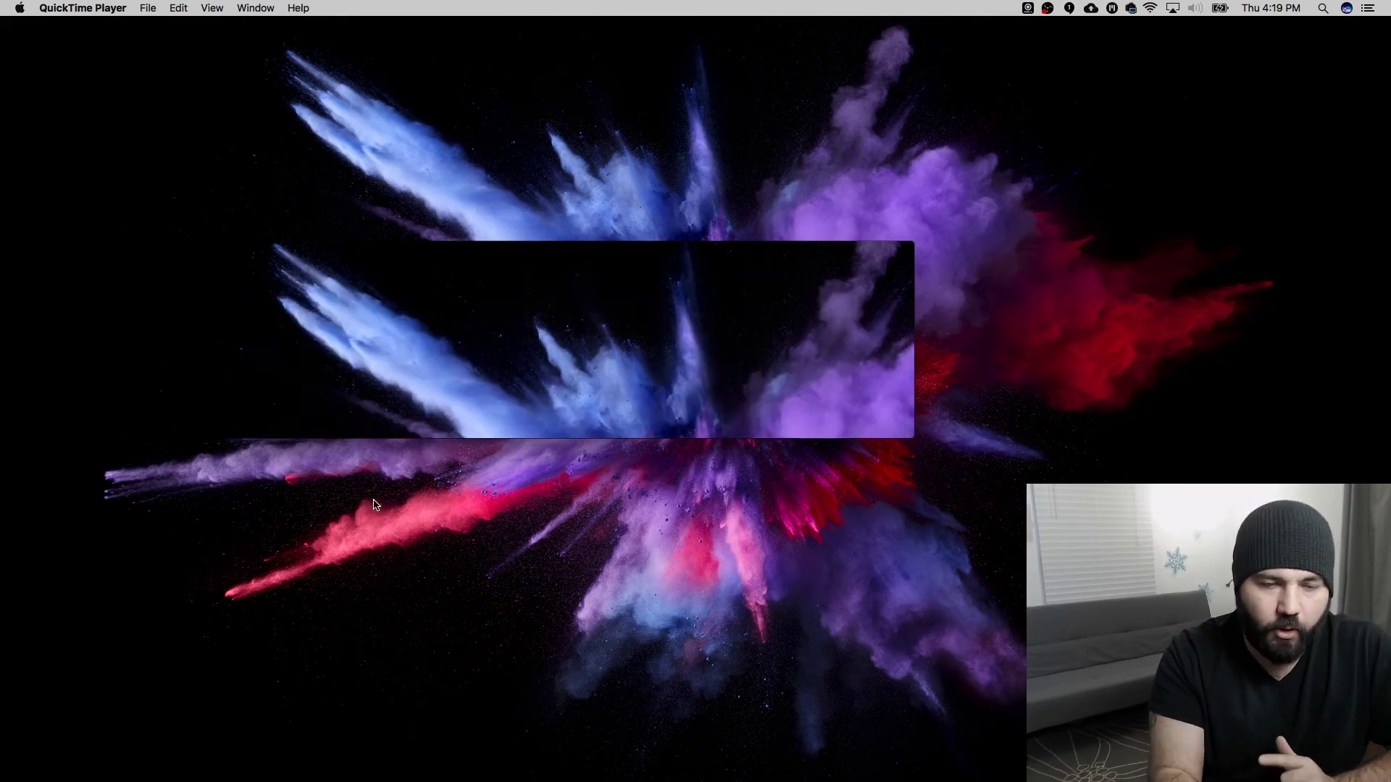
mouse_move(169, 268)
left_click(79, 250)
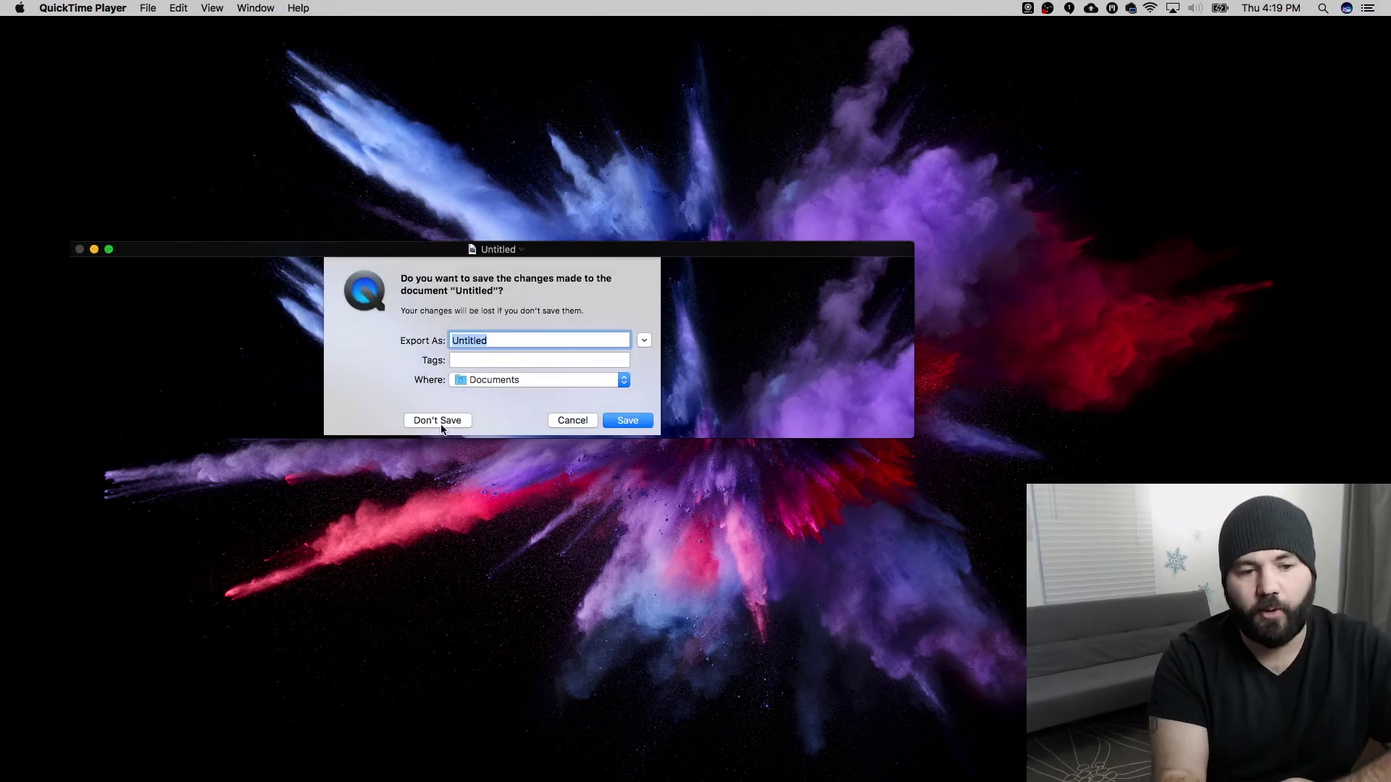
left_click(439, 421)
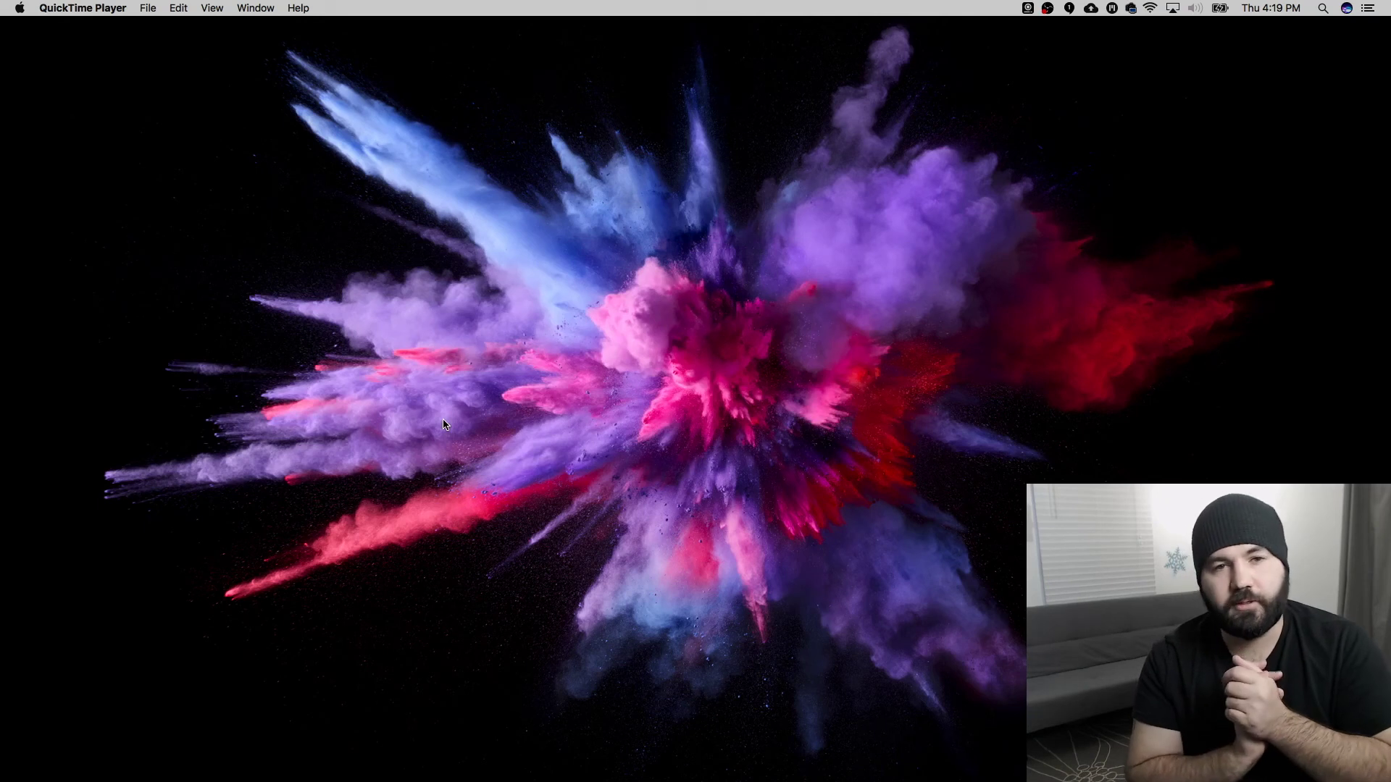